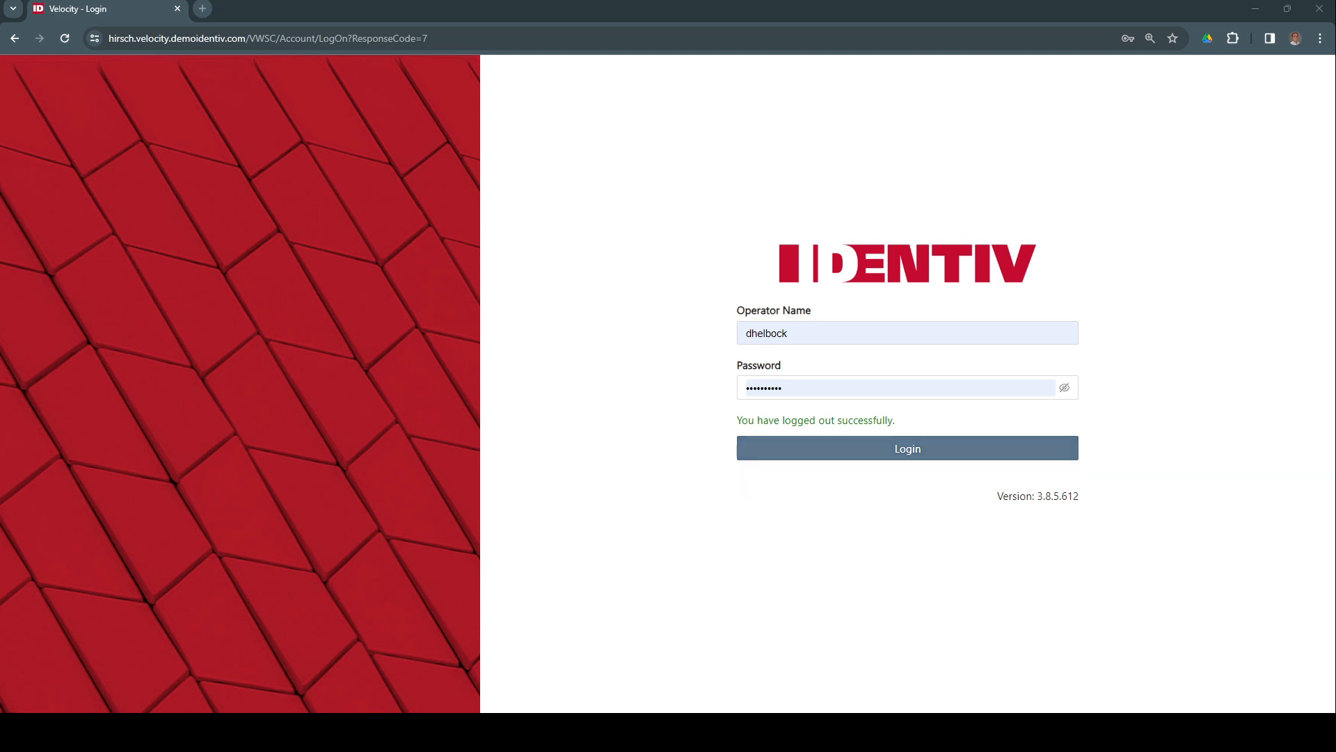
Log in as operator, then open Who's Inside and Device Manager in separate browser tabs
click(915, 449)
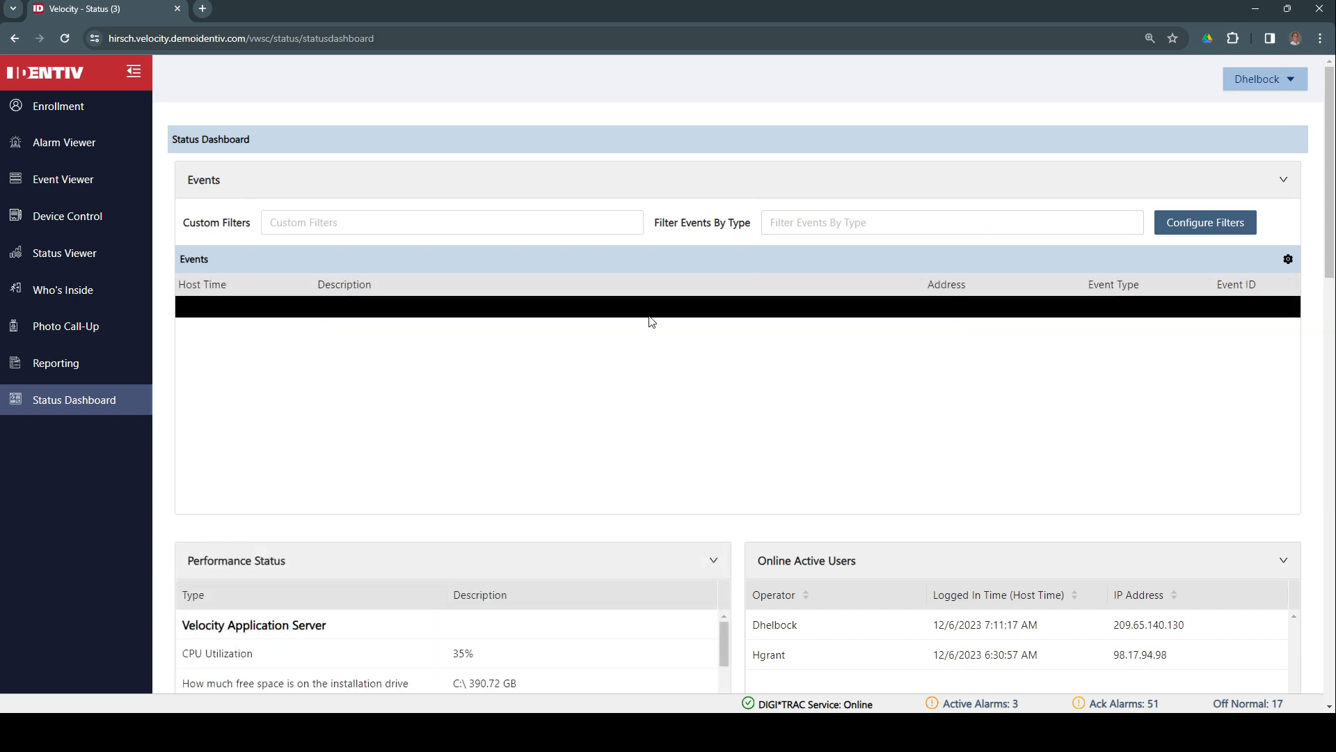
click(58, 297)
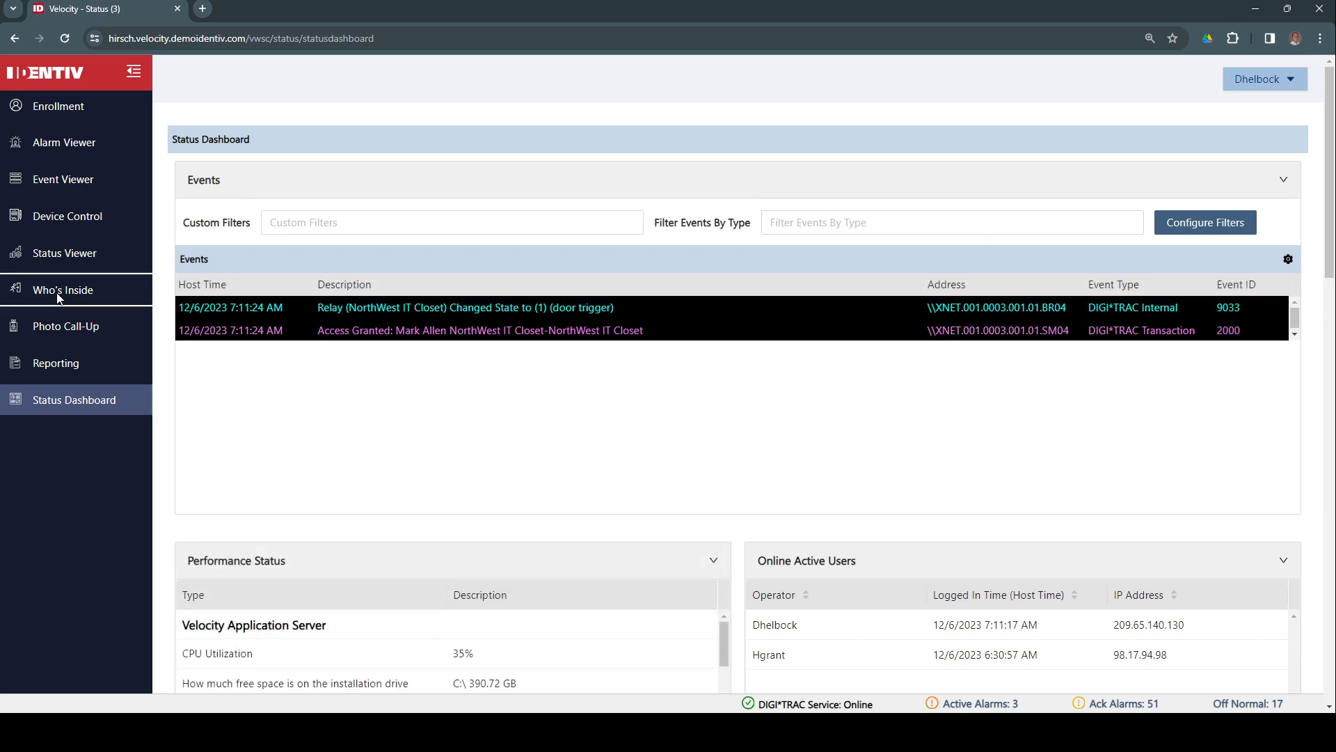
click(91, 309)
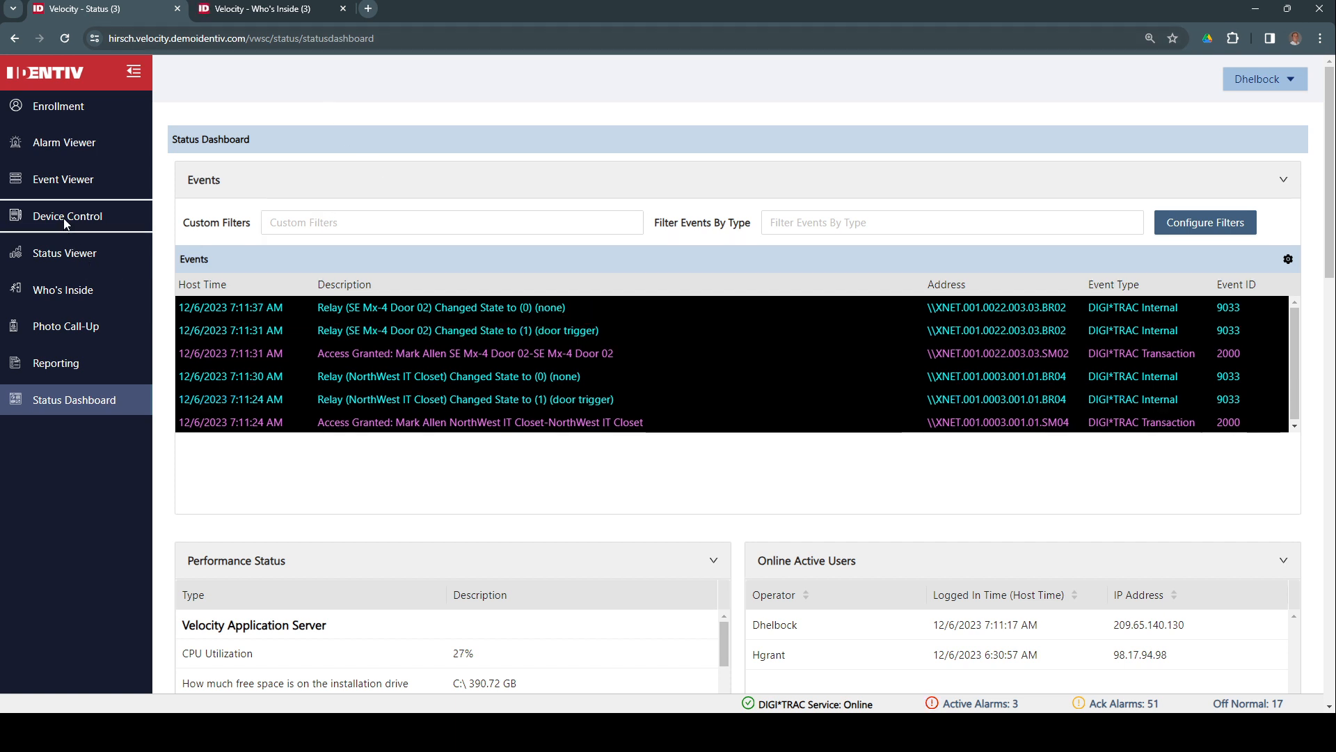
click(115, 237)
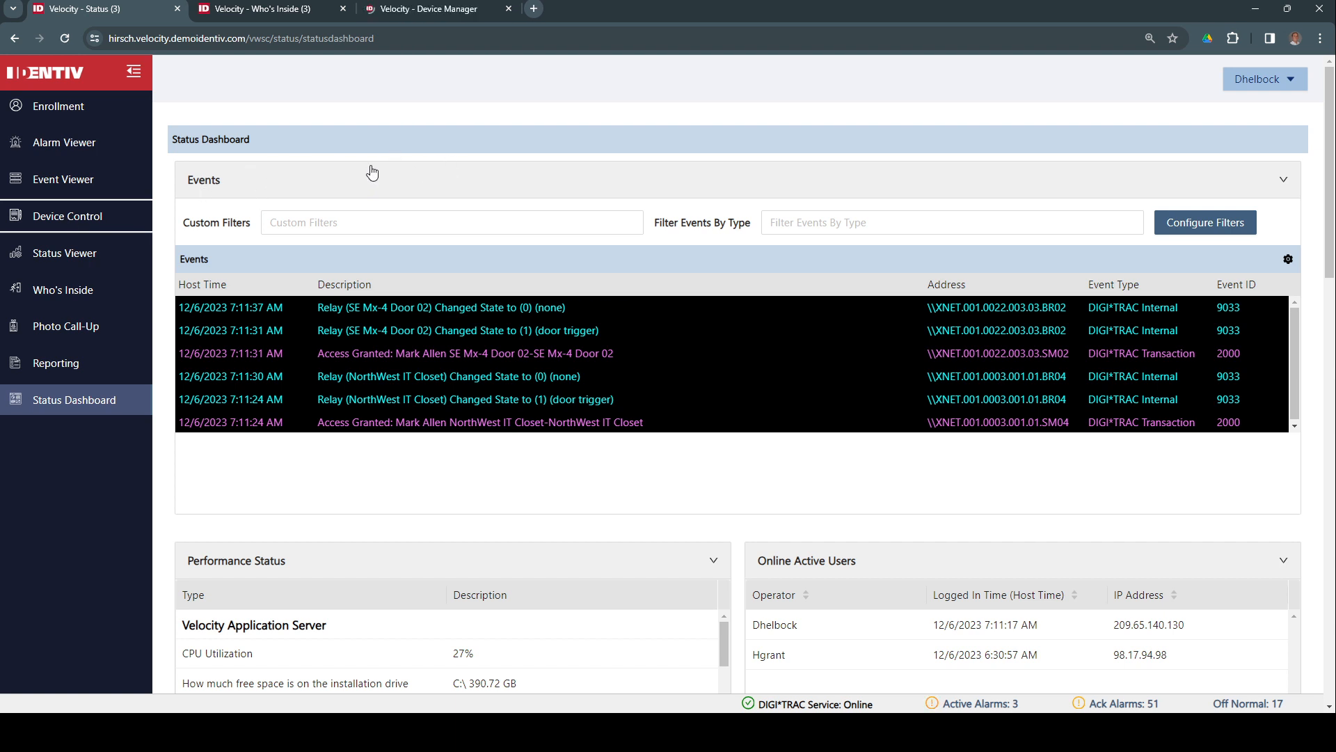
click(265, 10)
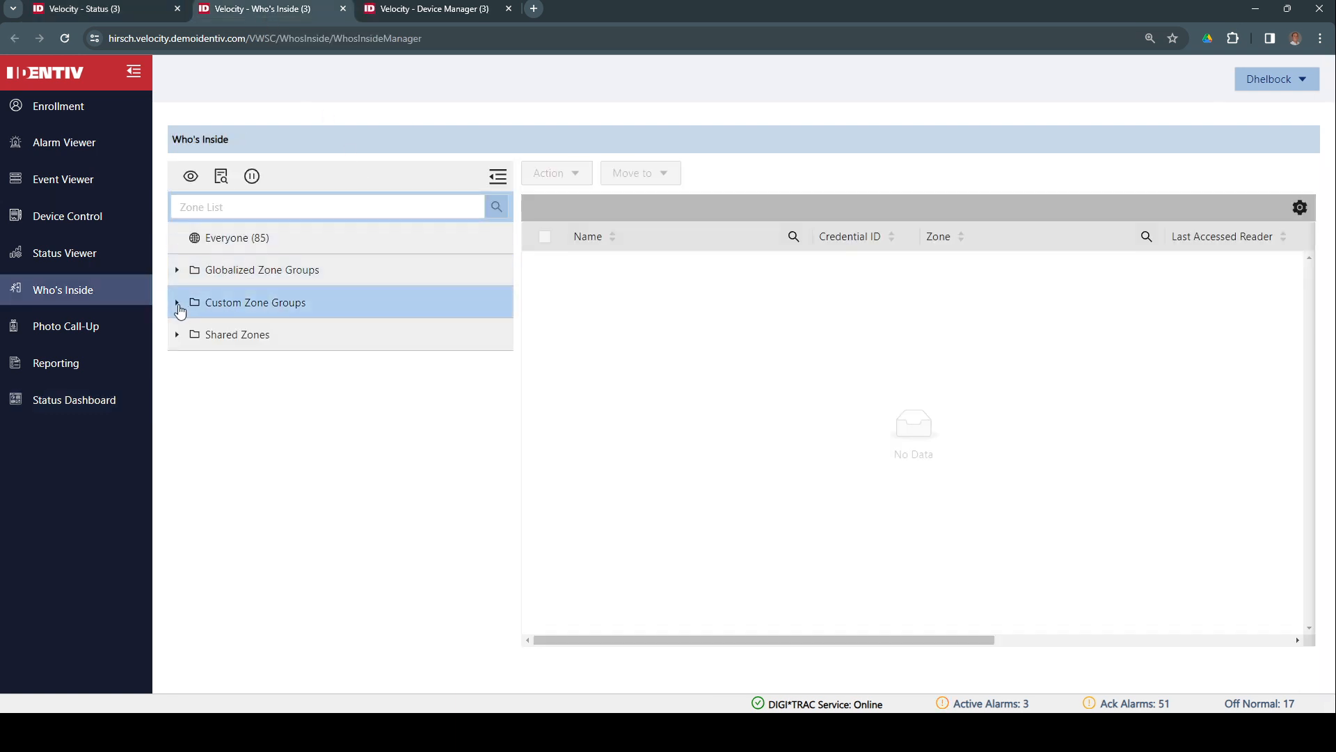
click(177, 305)
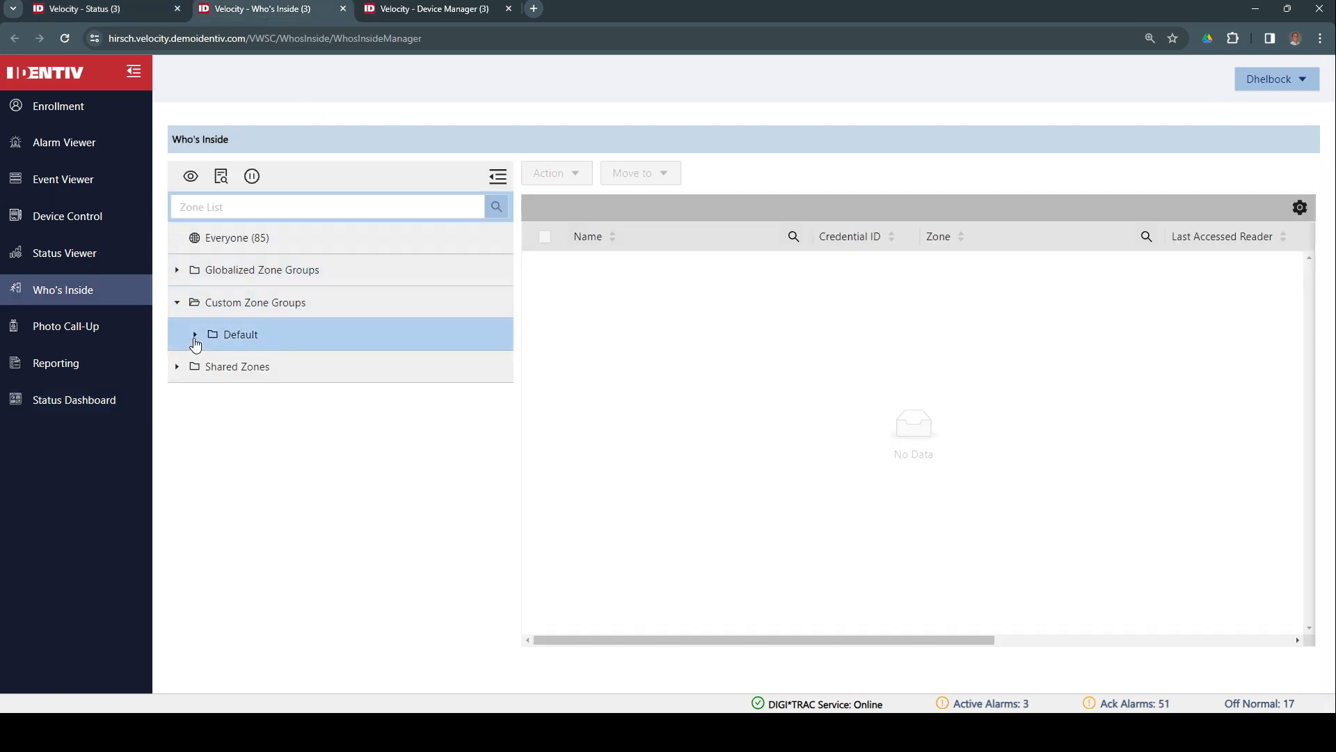
click(194, 337)
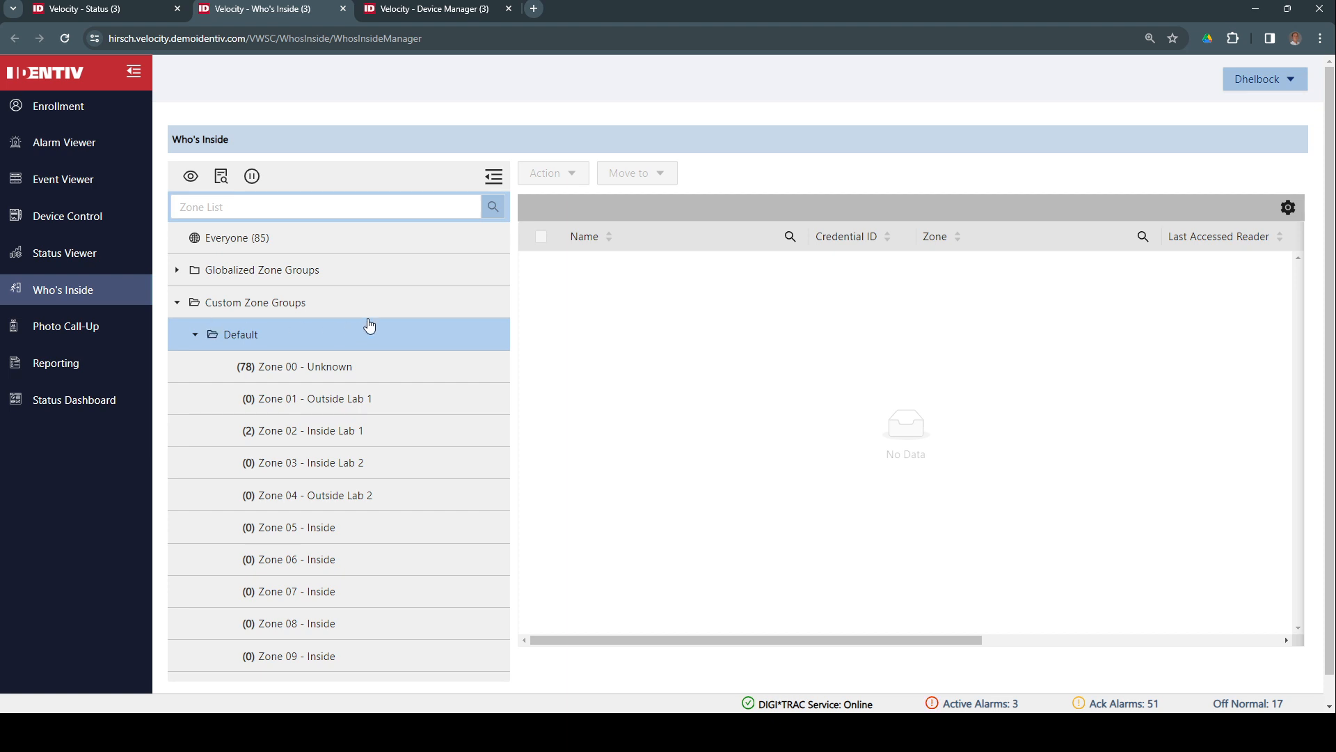
click(307, 443)
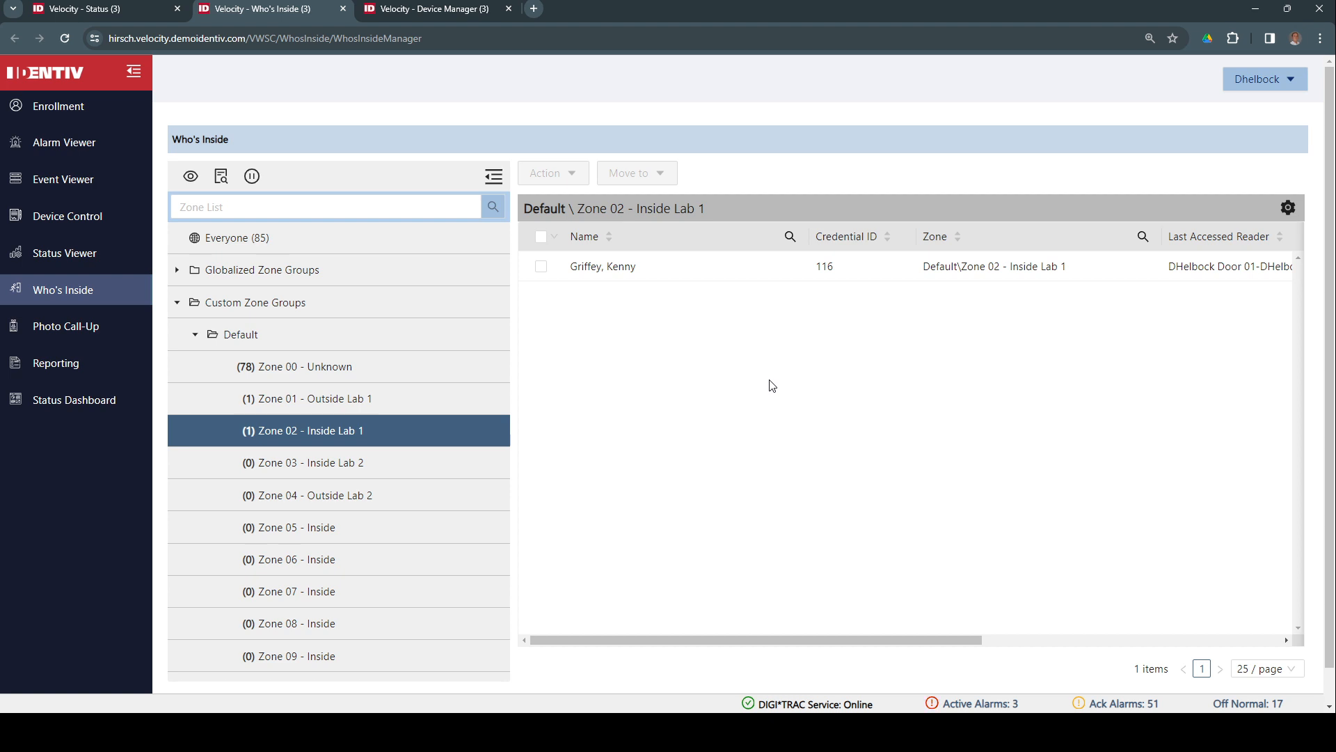
click(322, 404)
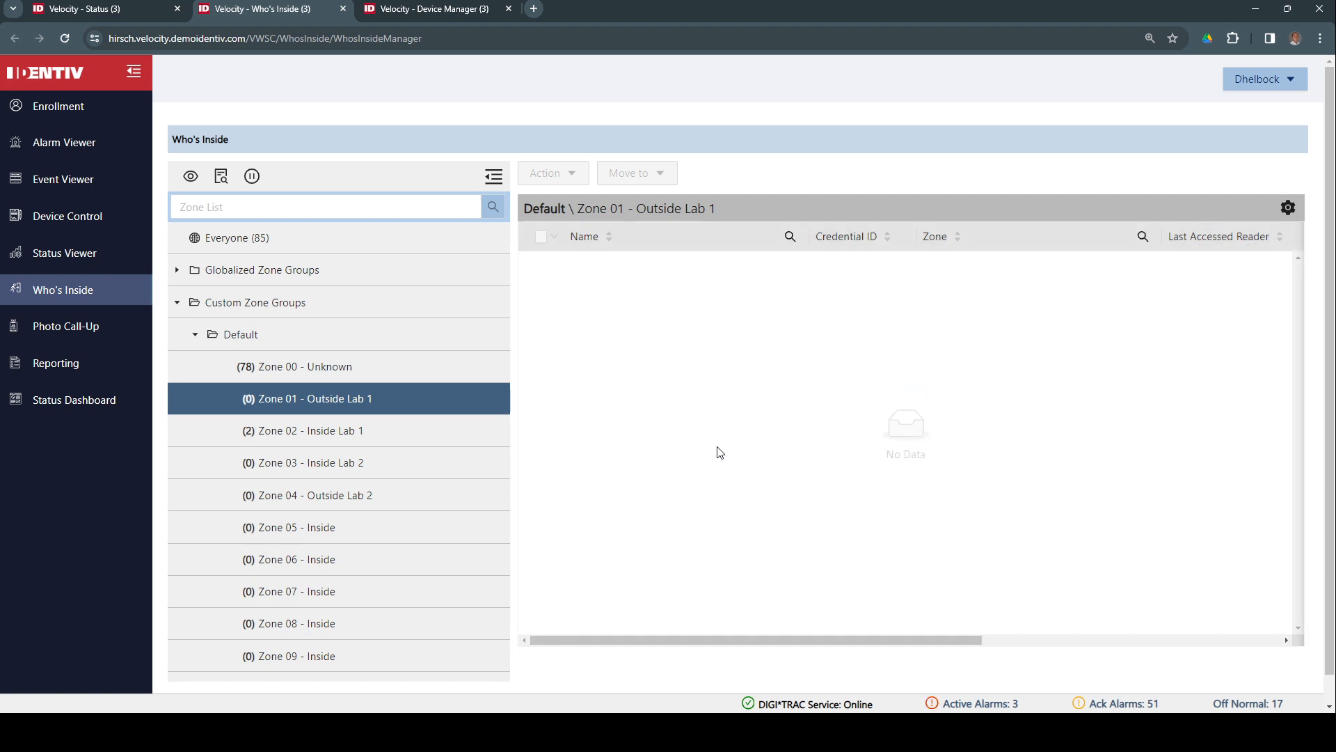
click(373, 442)
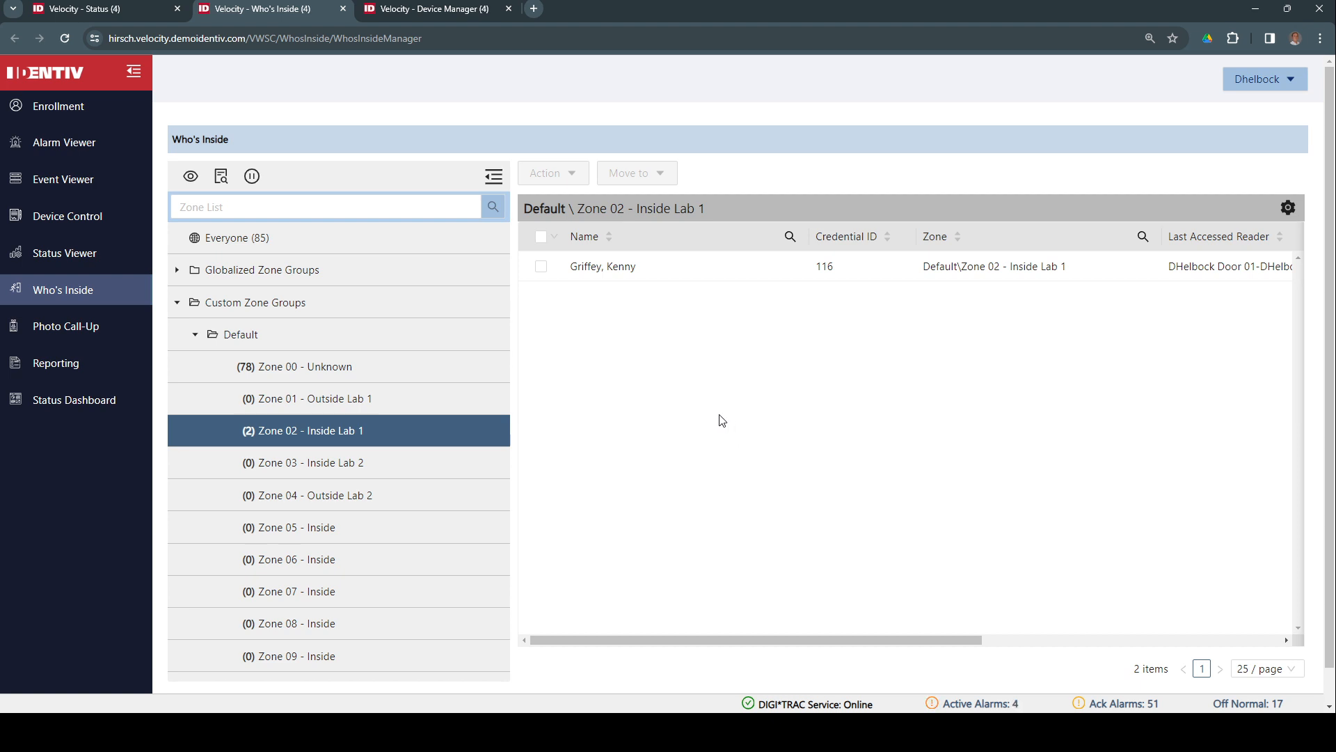
click(418, 437)
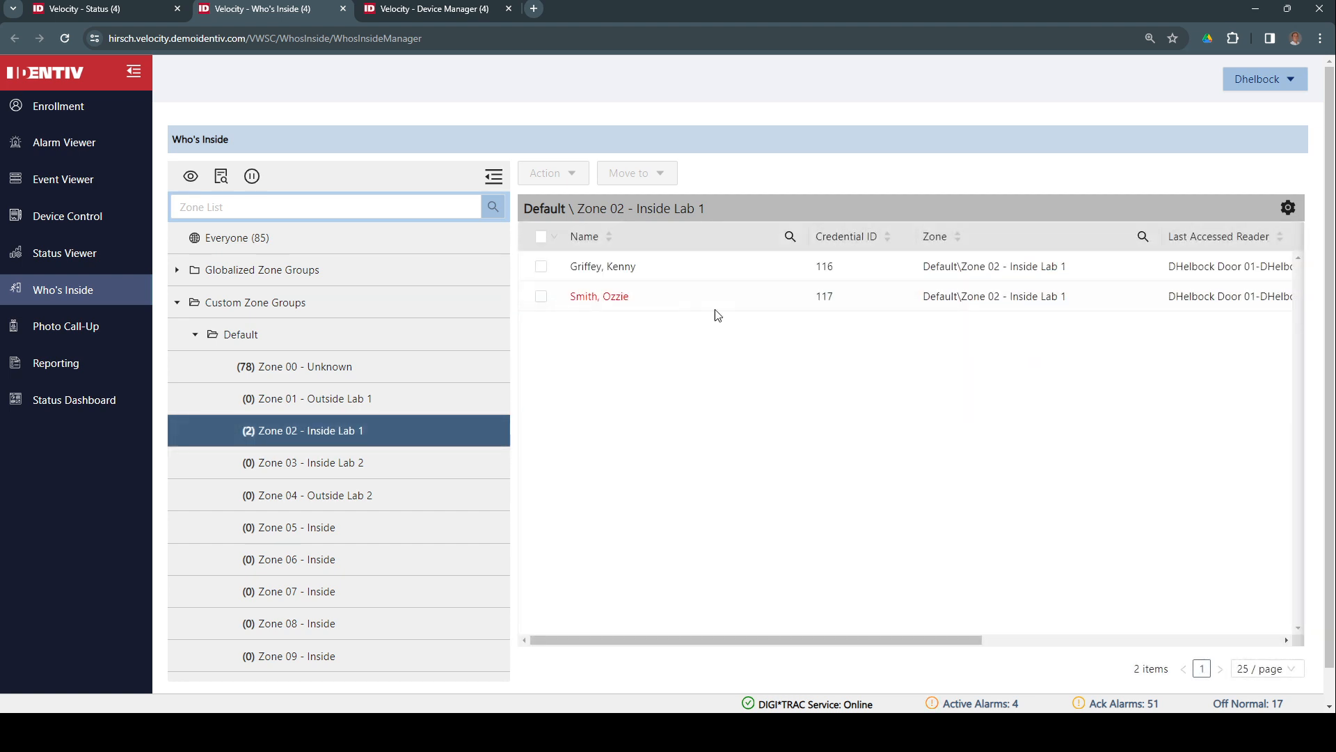
click(541, 297)
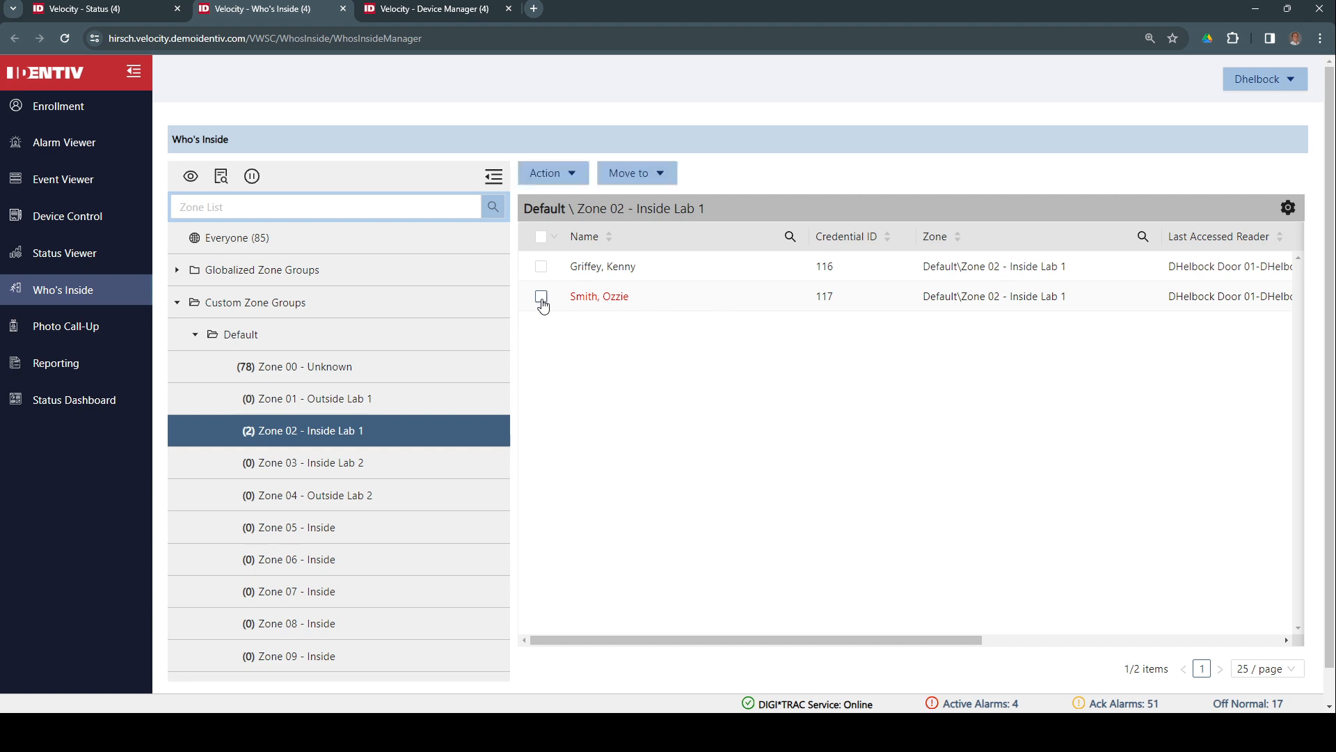
click(567, 179)
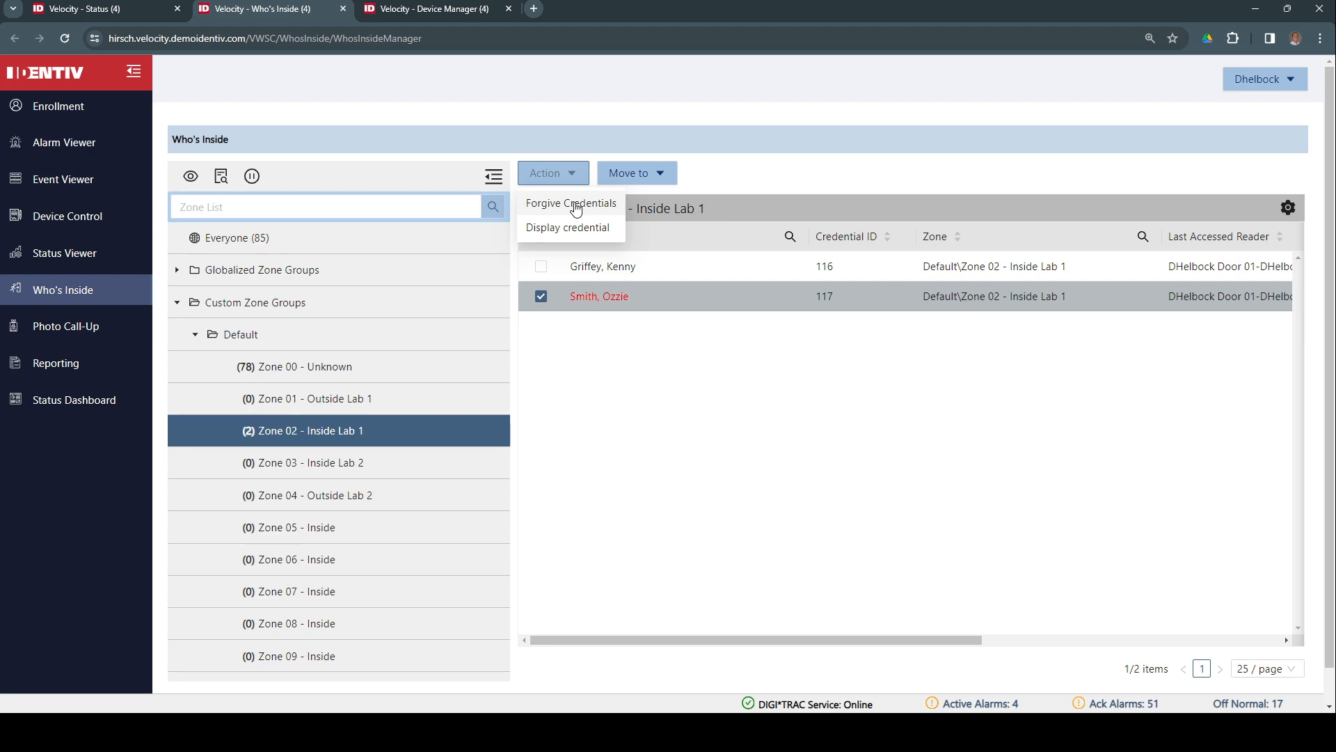
click(576, 207)
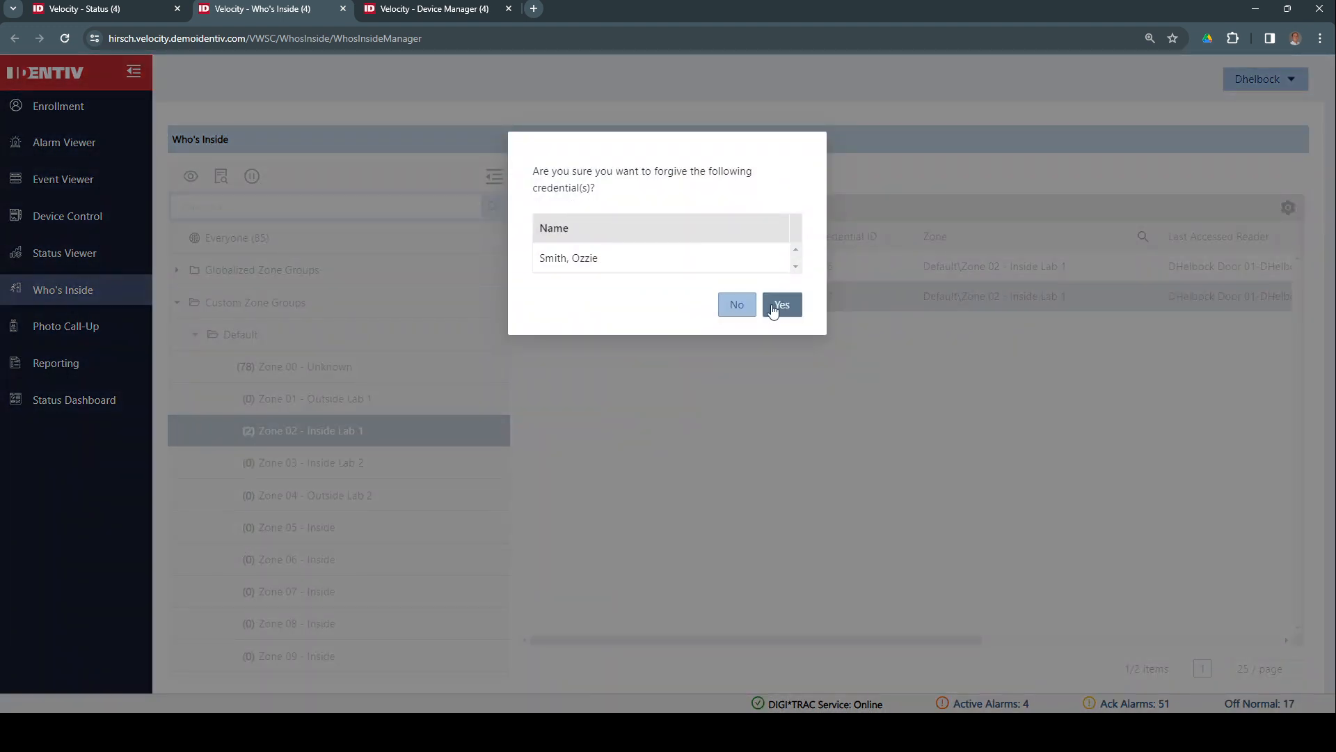
click(781, 311)
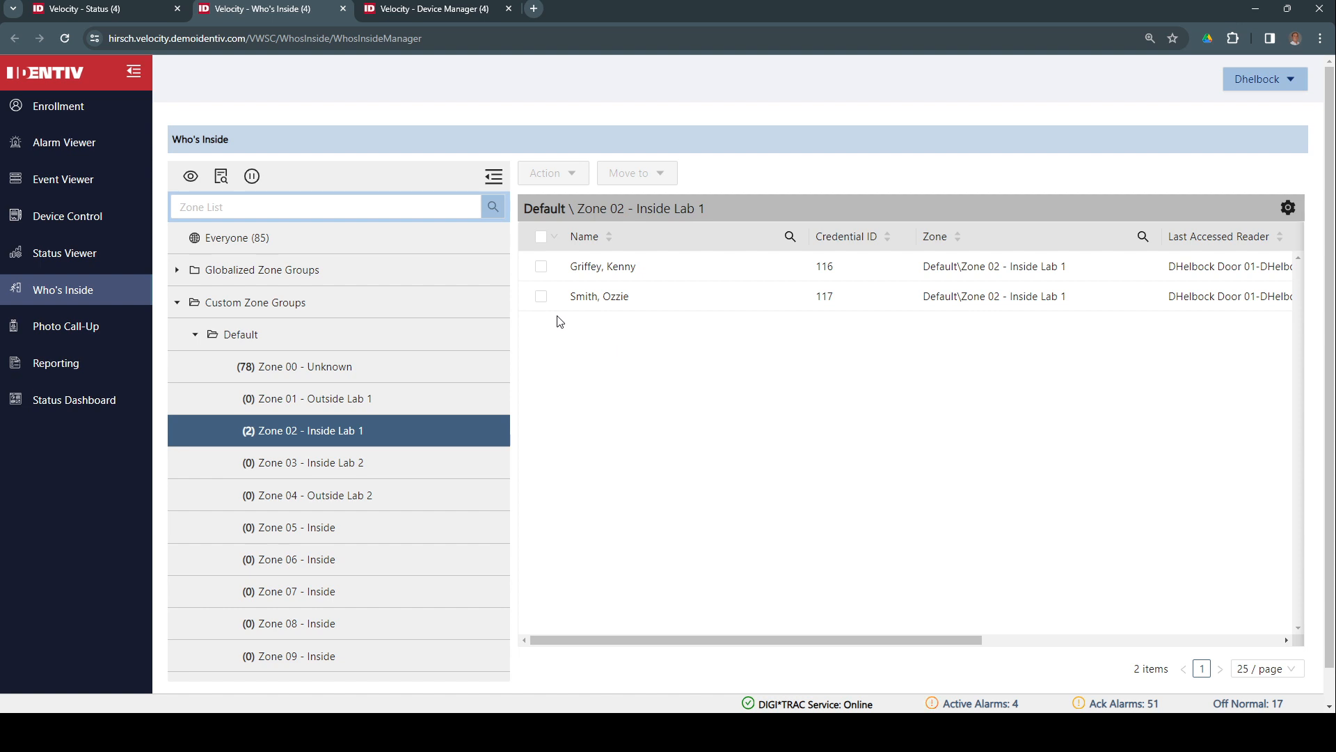
click(541, 296)
click(661, 175)
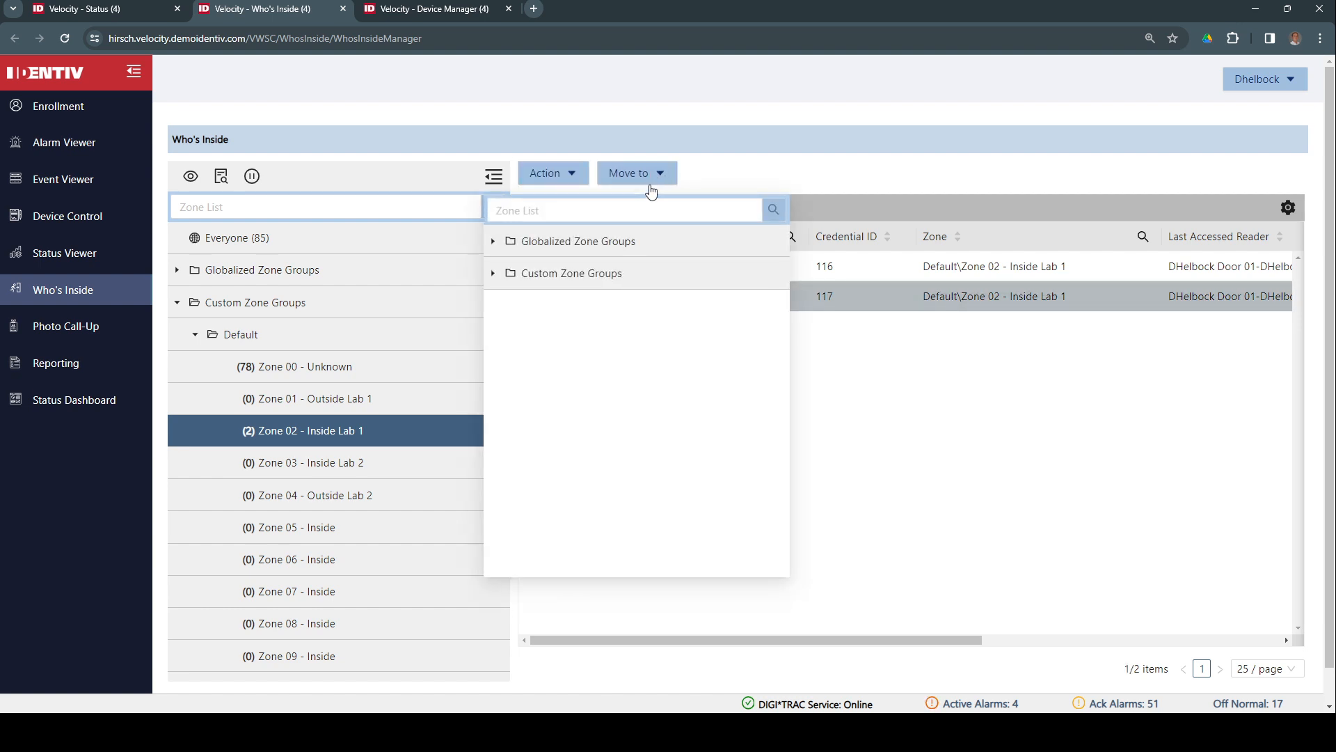
click(493, 273)
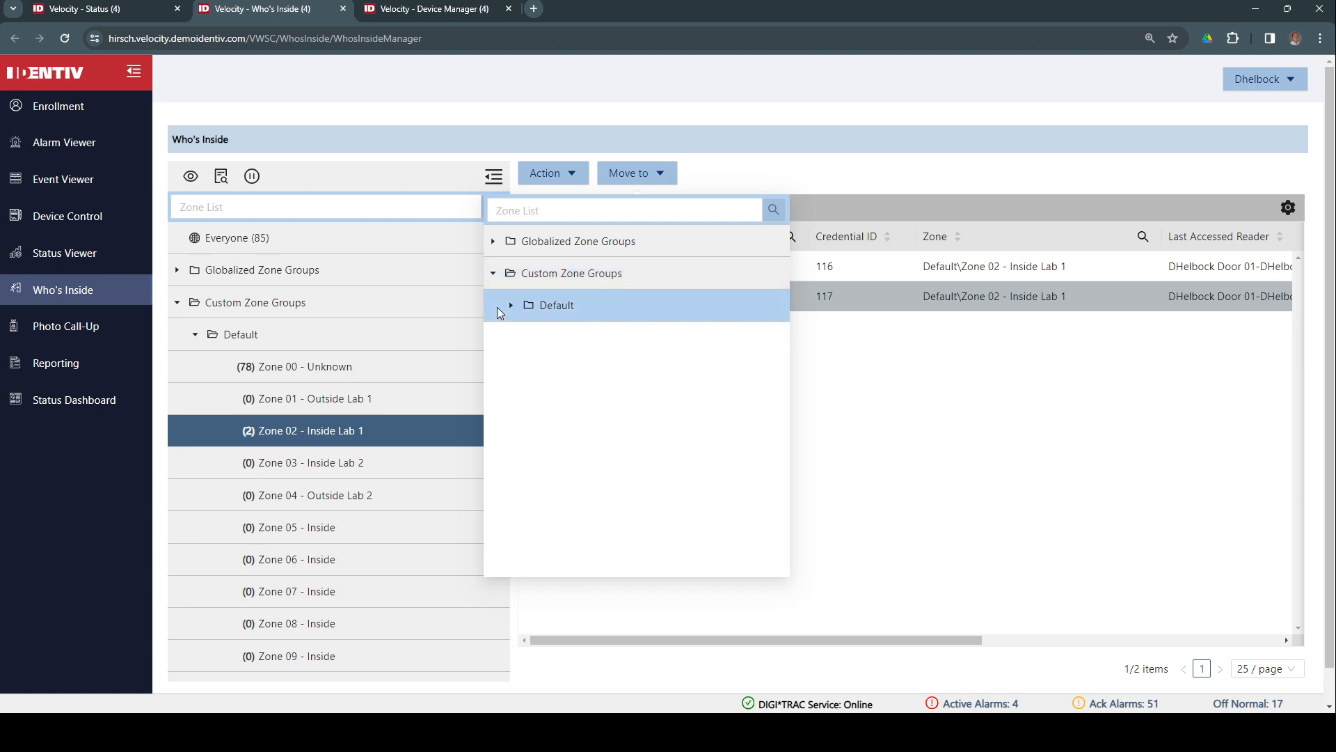
click(511, 307)
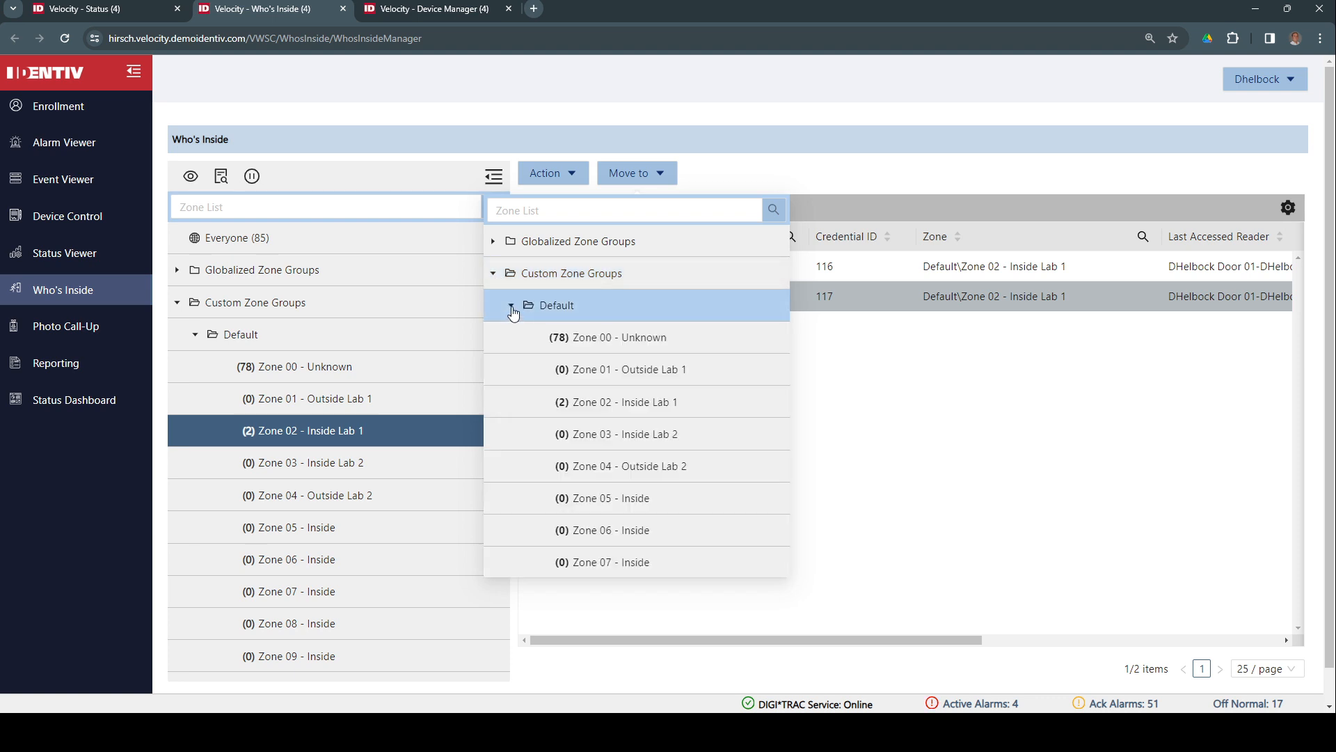
click(612, 374)
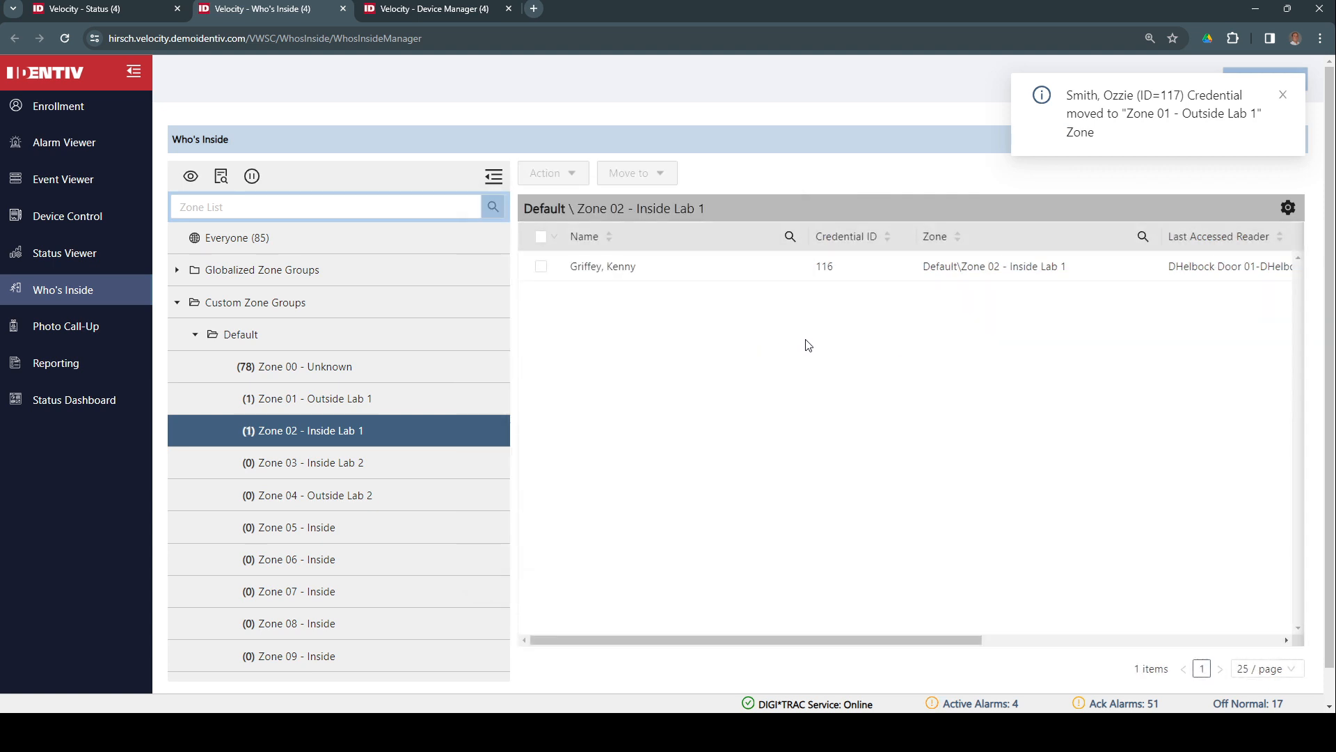
click(351, 403)
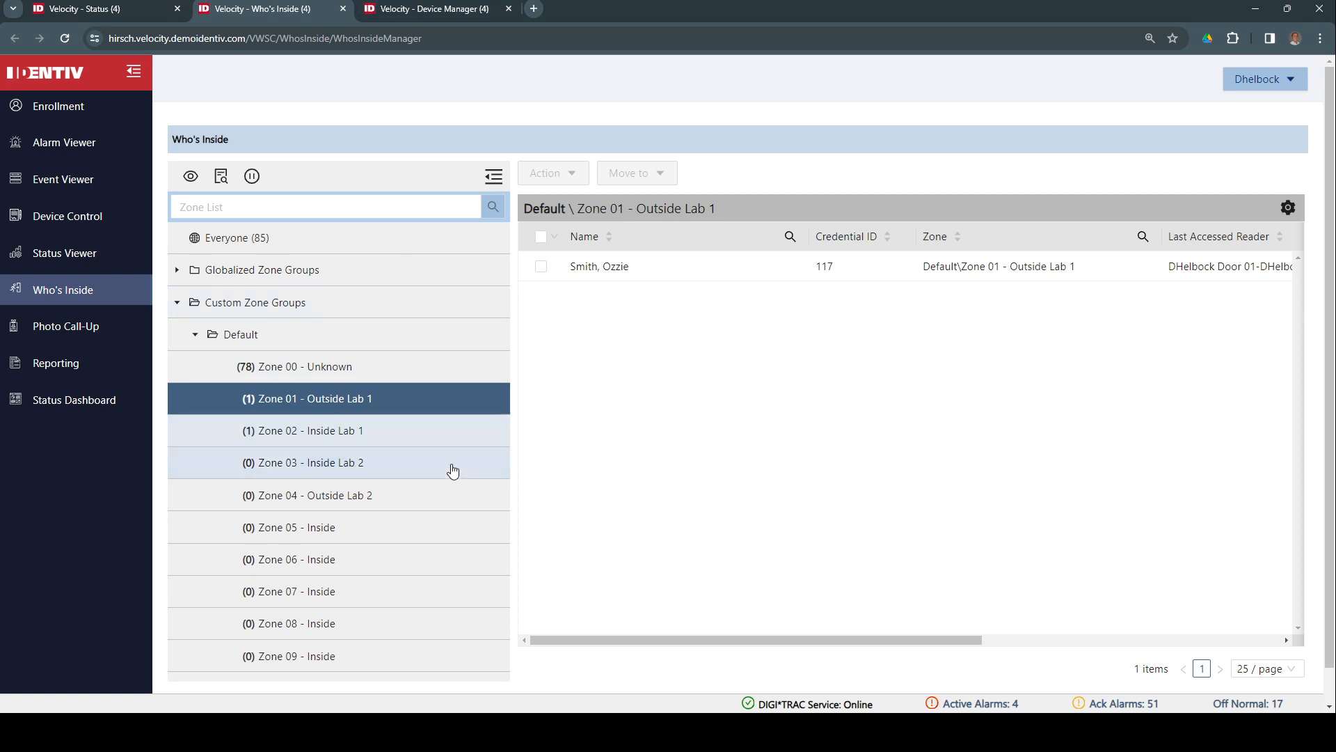
Rename Zone 03 to 'Zone 03 - Outside Lab 2'
right_click(306, 467)
click(337, 507)
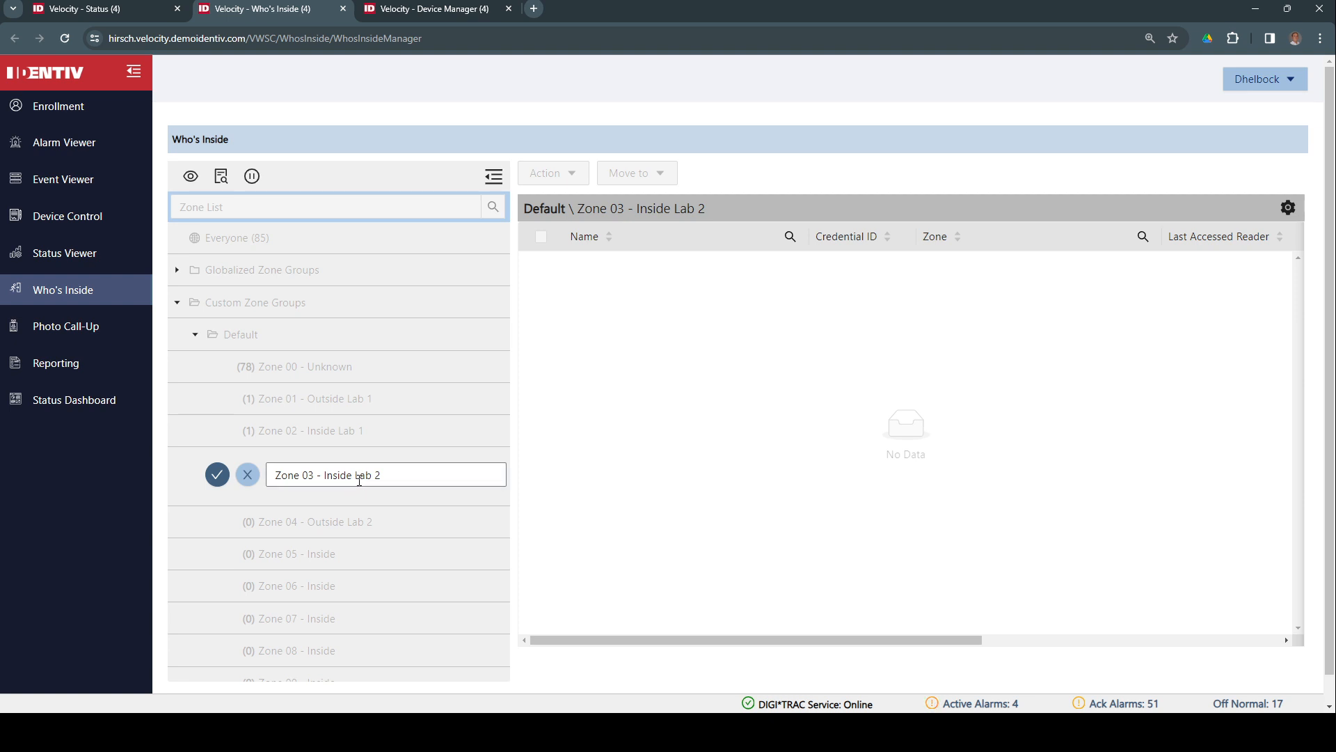
click(360, 476)
key(BackSpace)
key(BackSpace)
key(BackSpace)
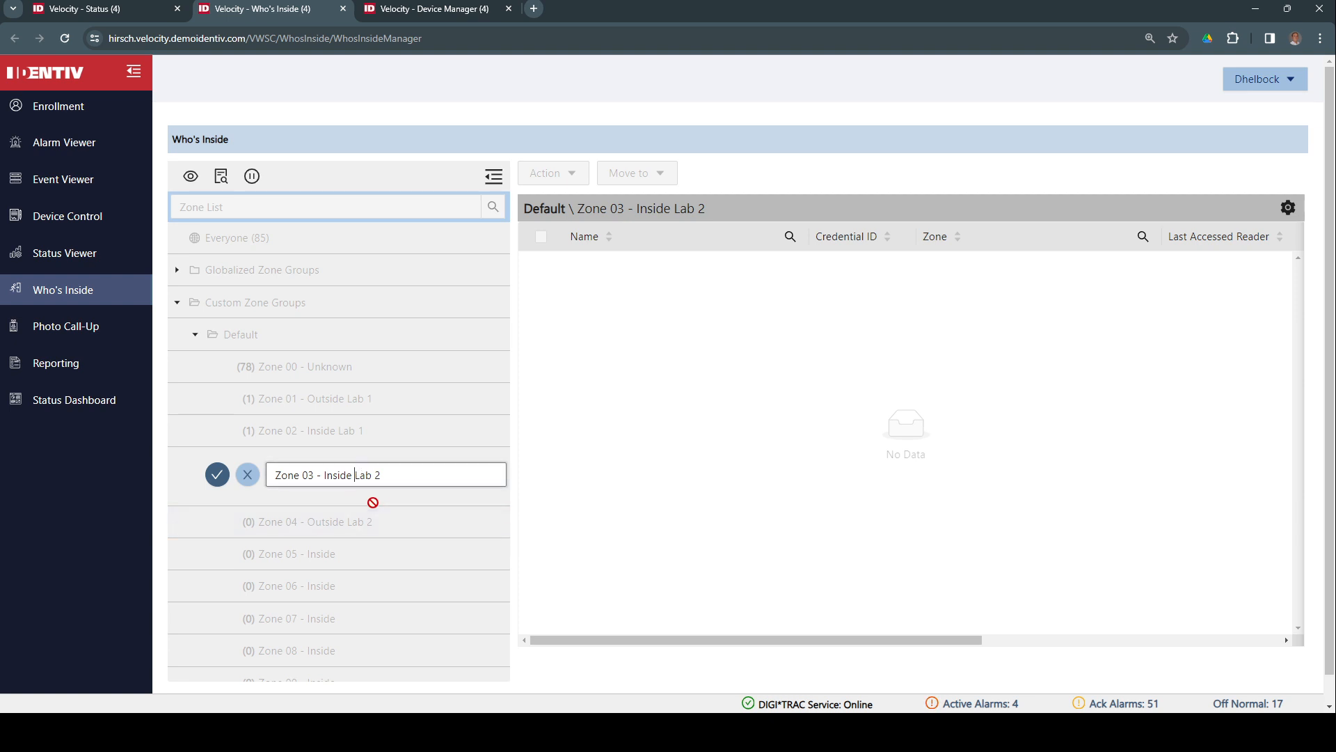
key(BackSpace)
key(BackSpace)
key(BackSpace)
key(BackSpace)
text(Outside)
click(218, 478)
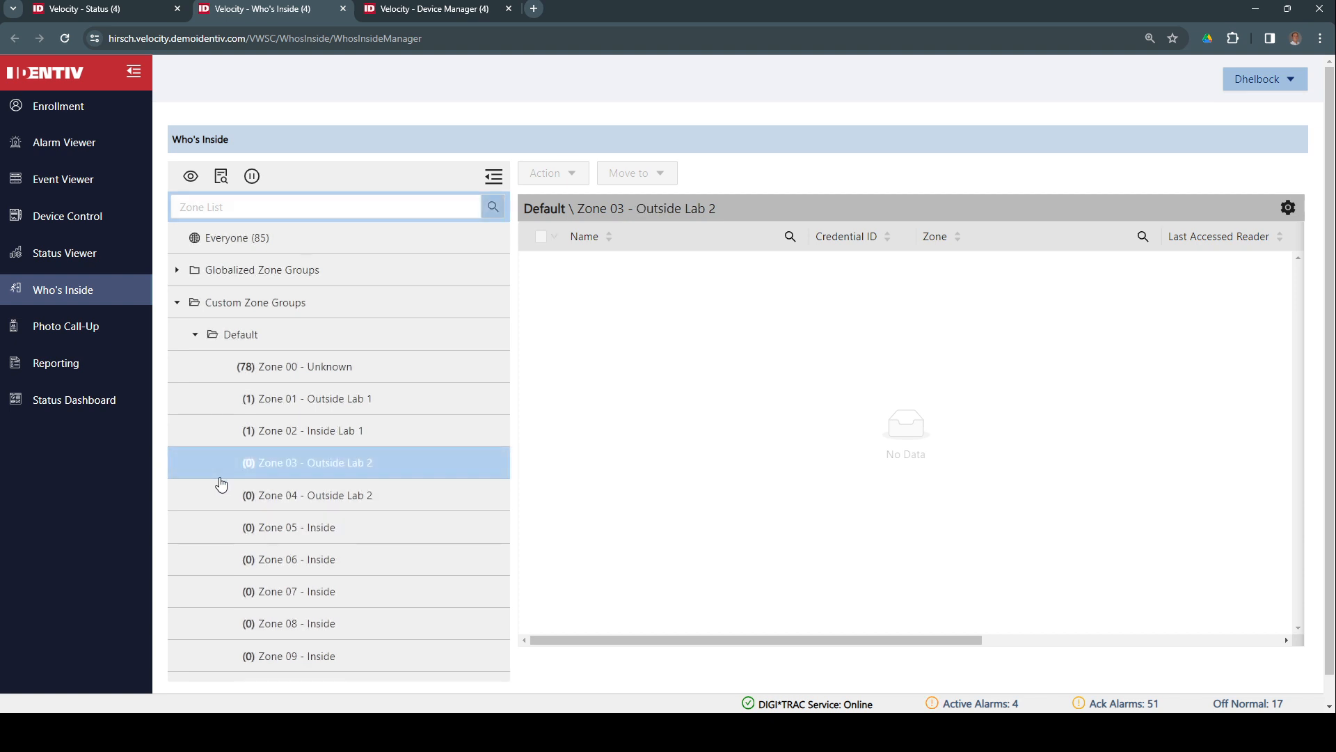
Rename Zone 04 to 'Zone 04 - Inside Lab 2'
right_click(346, 501)
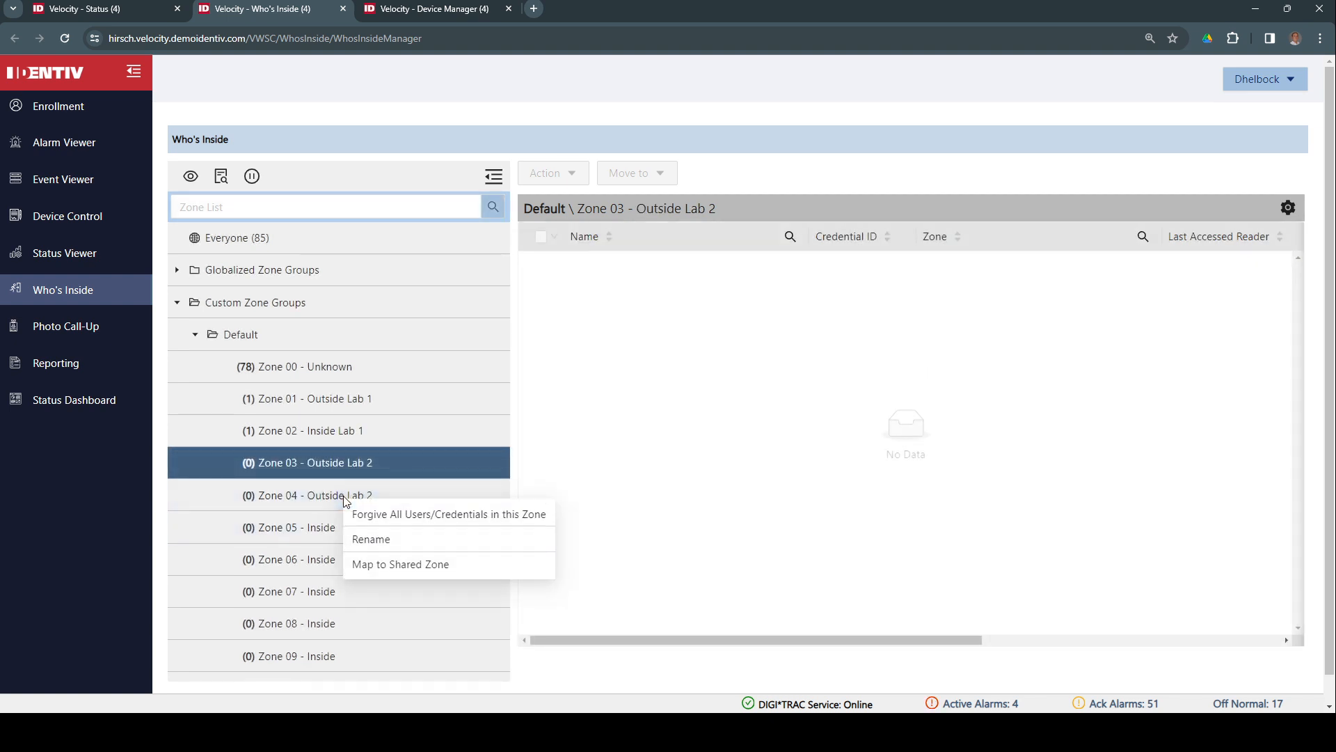
click(370, 540)
click(362, 515)
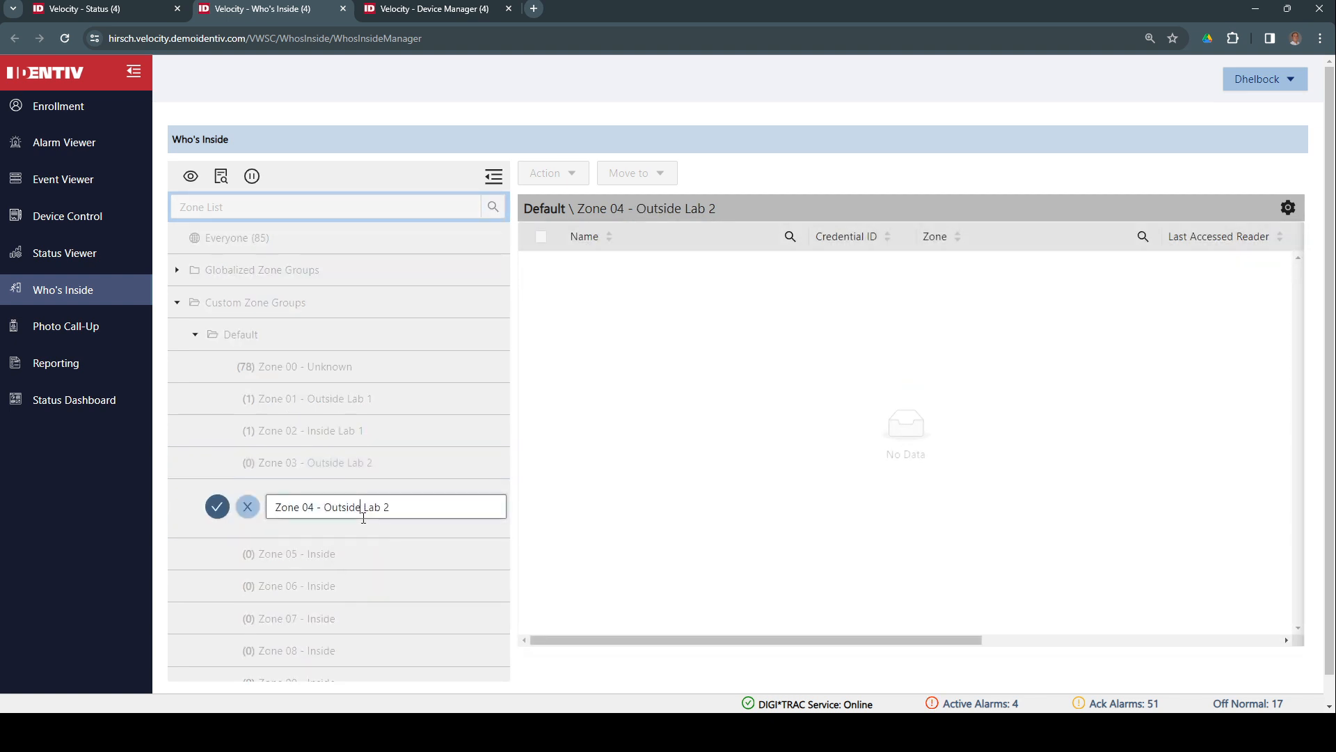
key(BackSpace)
key(BackSpace)
key(BackSpace)
key(BackSpace)
key(BackSpace)
key(BackSpace)
key(BackSpace)
text(Isnide)
key(BackSpace)
key(BackSpace)
key(BackSpace)
key(BackSpace)
key(BackSpace)
text(nside)
click(218, 509)
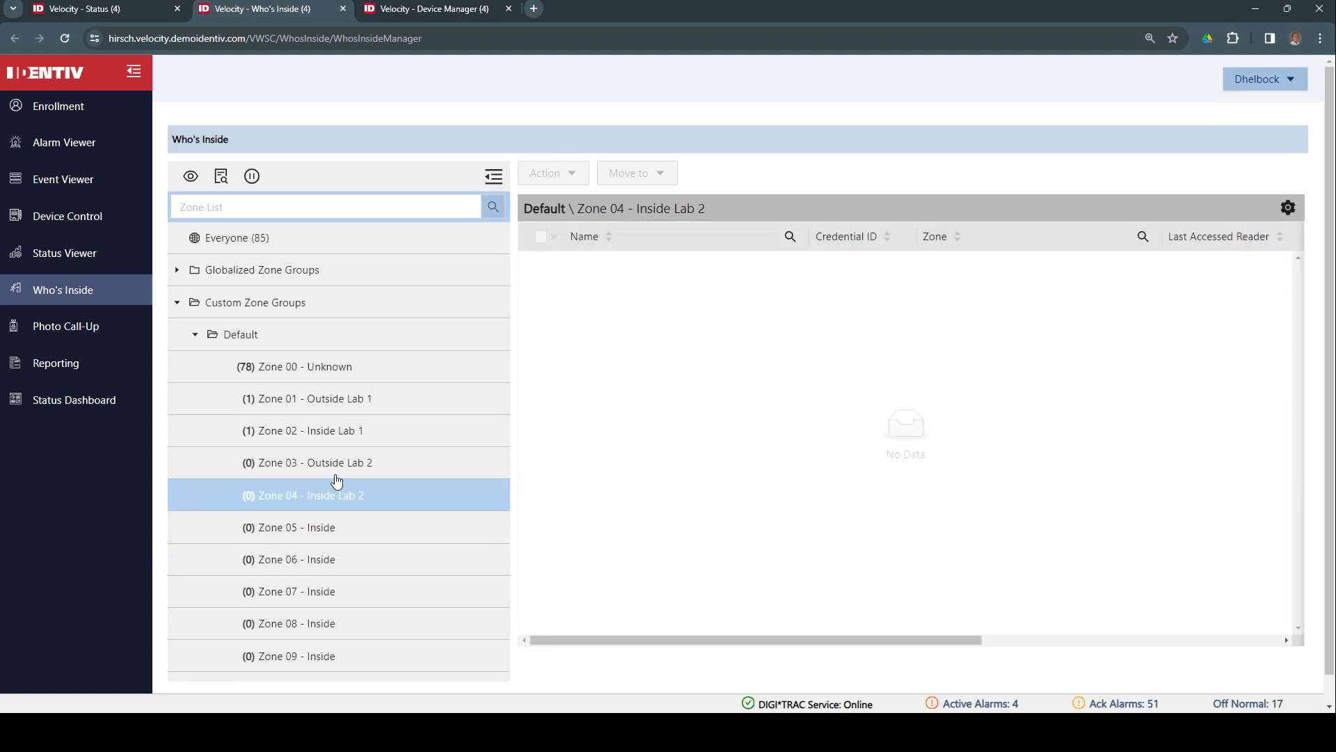
click(440, 14)
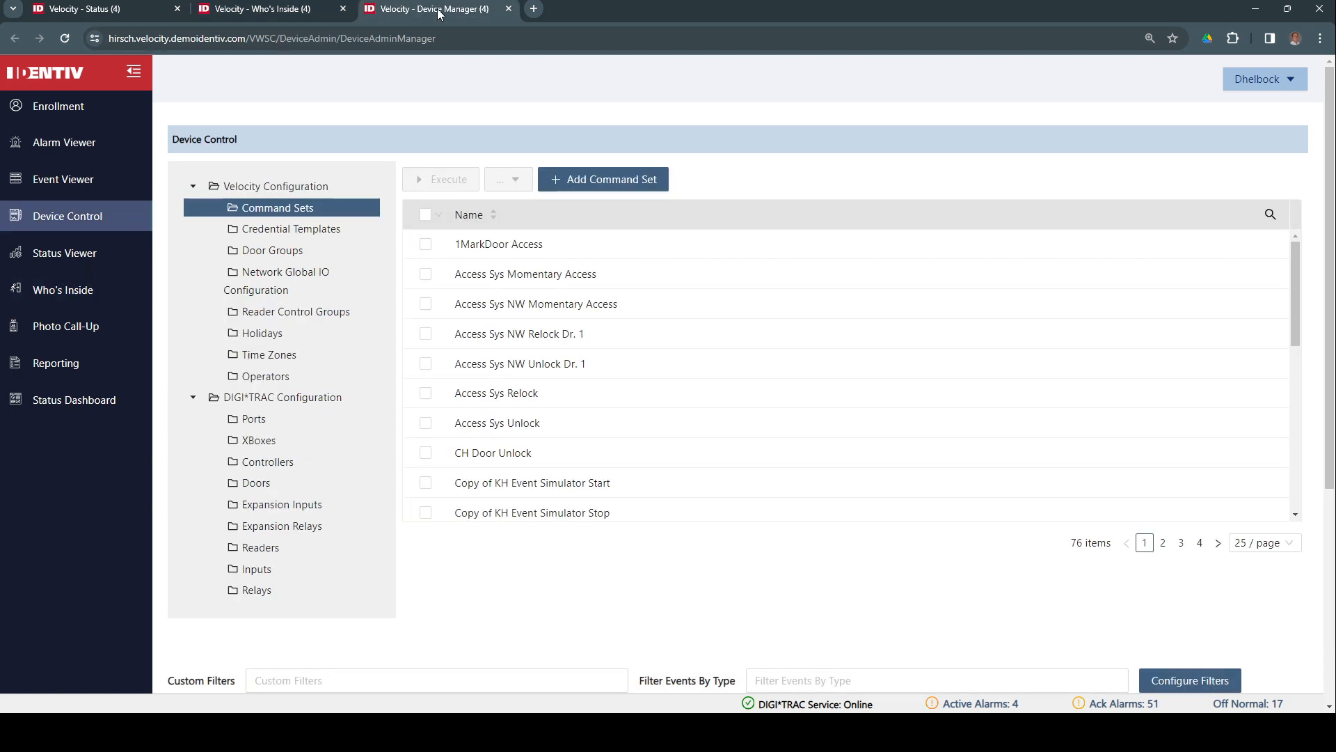
click(272, 491)
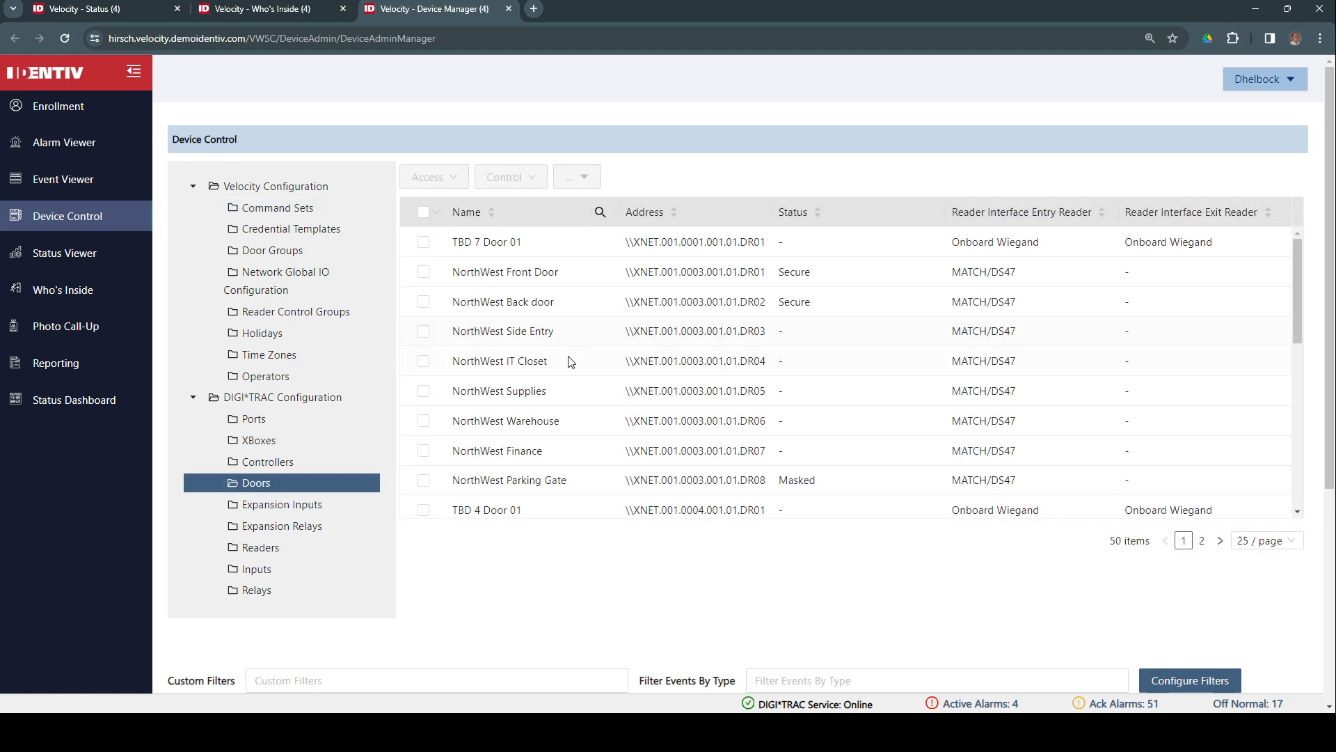
scroll(735, 375, down, 8)
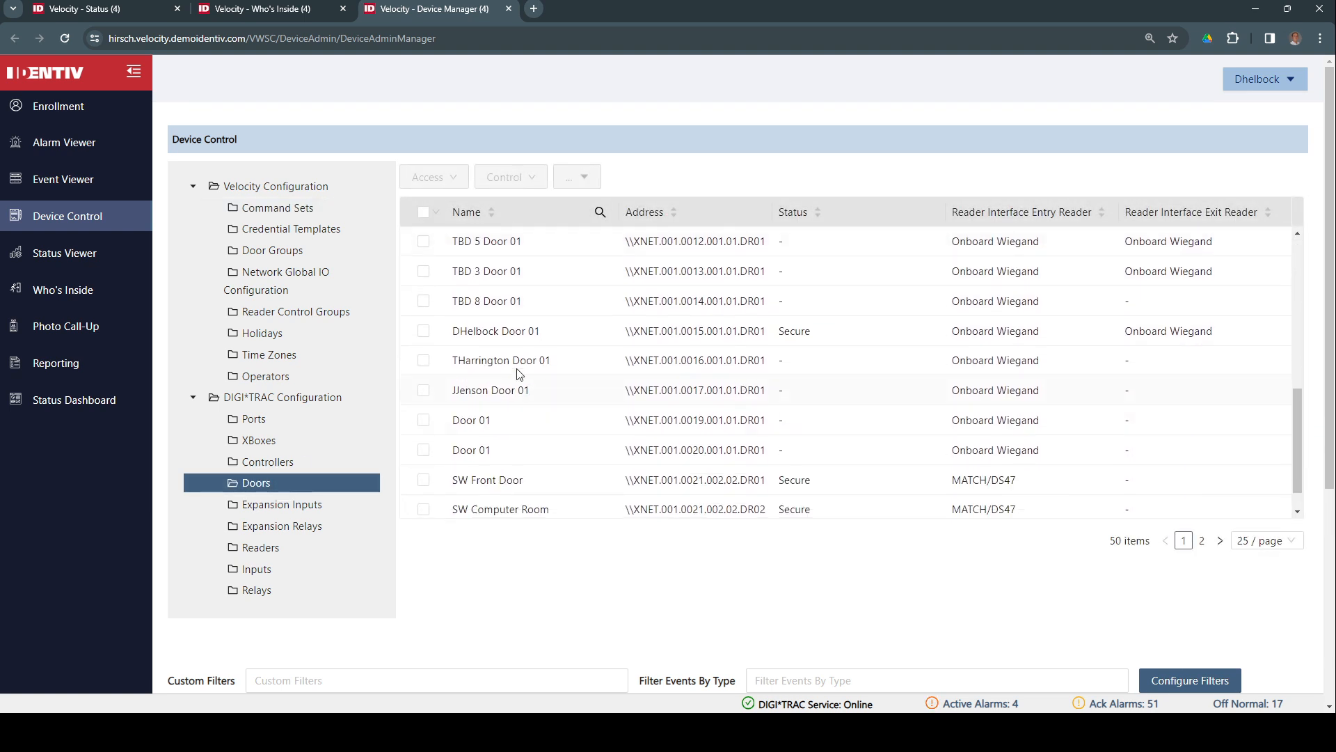
click(424, 331)
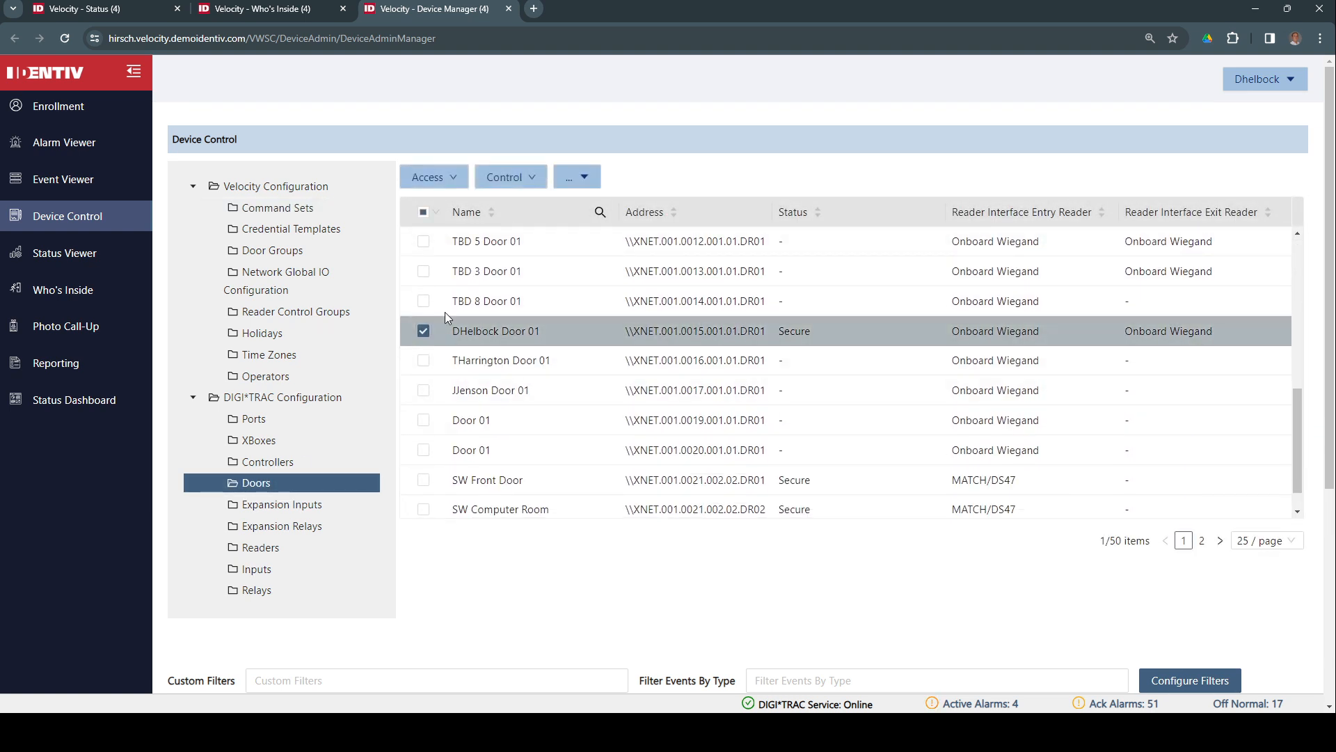
click(580, 179)
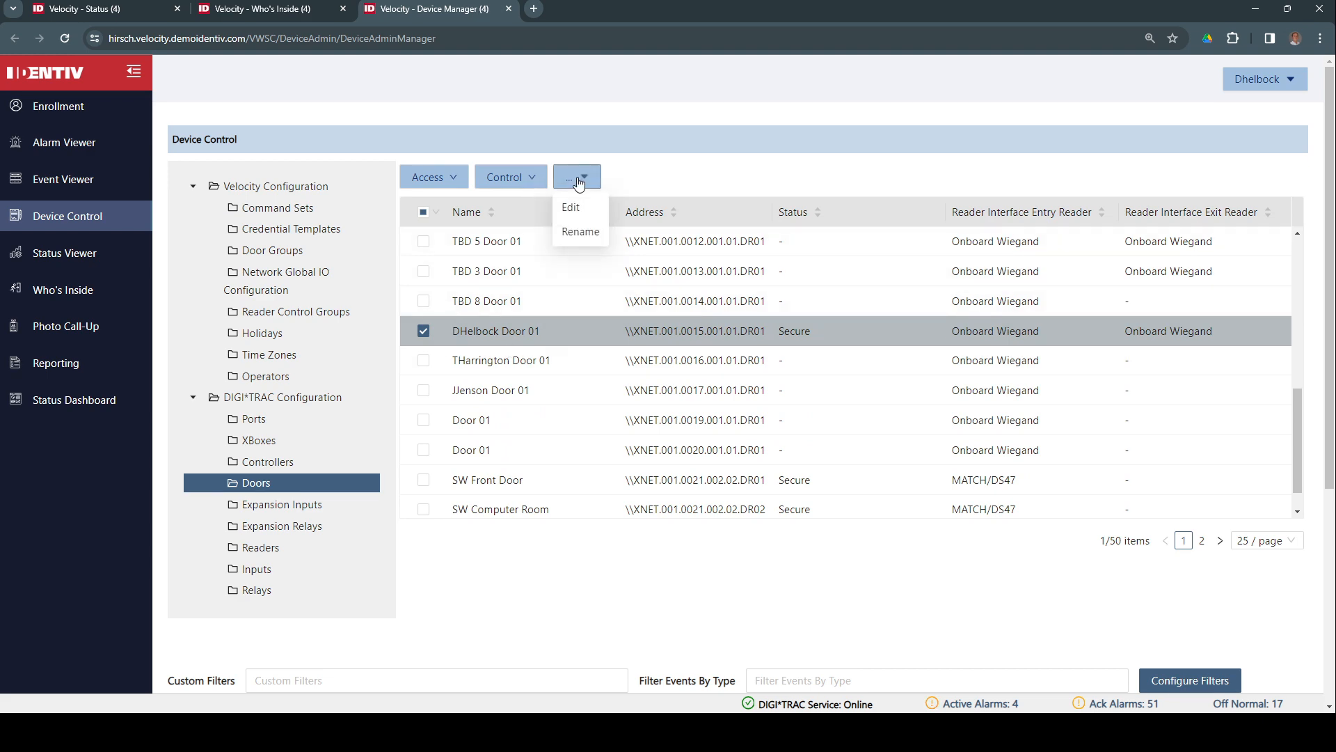
click(580, 207)
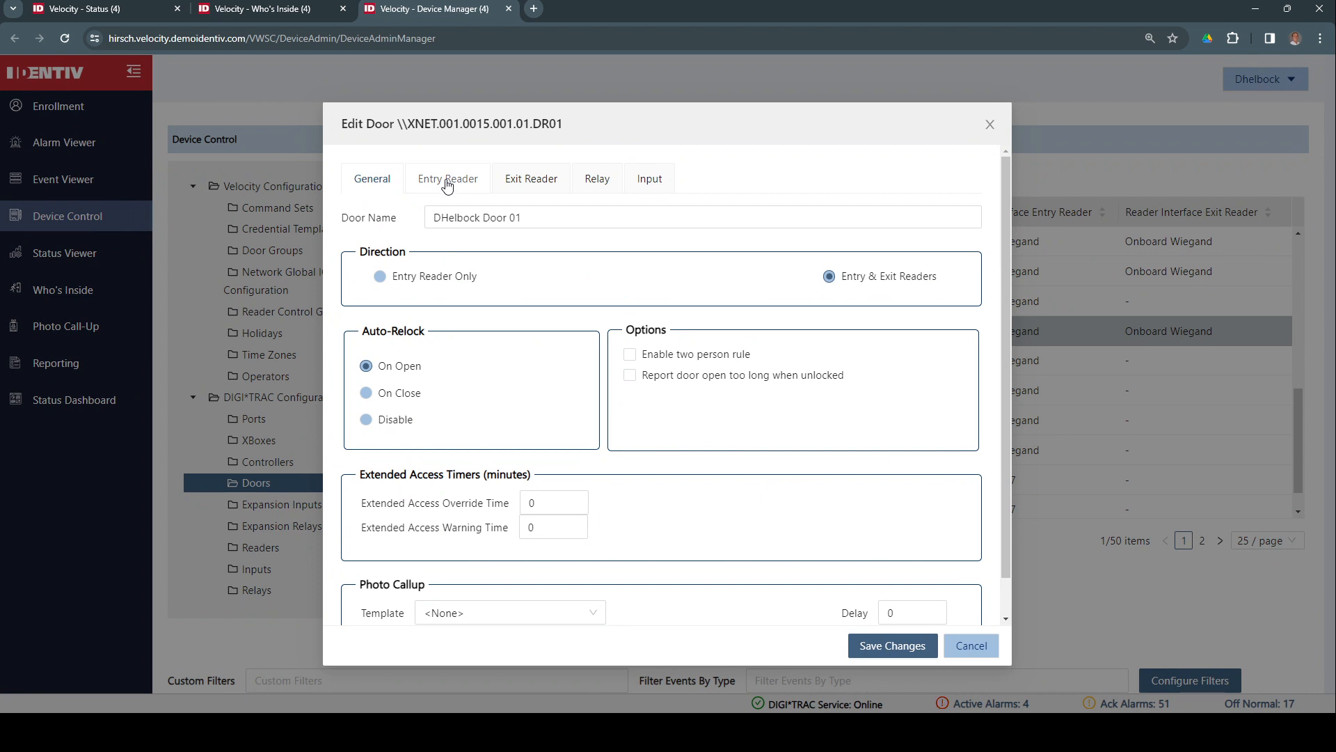
Set the entry reader's passback from Zone 03 - Outside Lab 2 to Zone 04 - Inside Lab 2
click(448, 182)
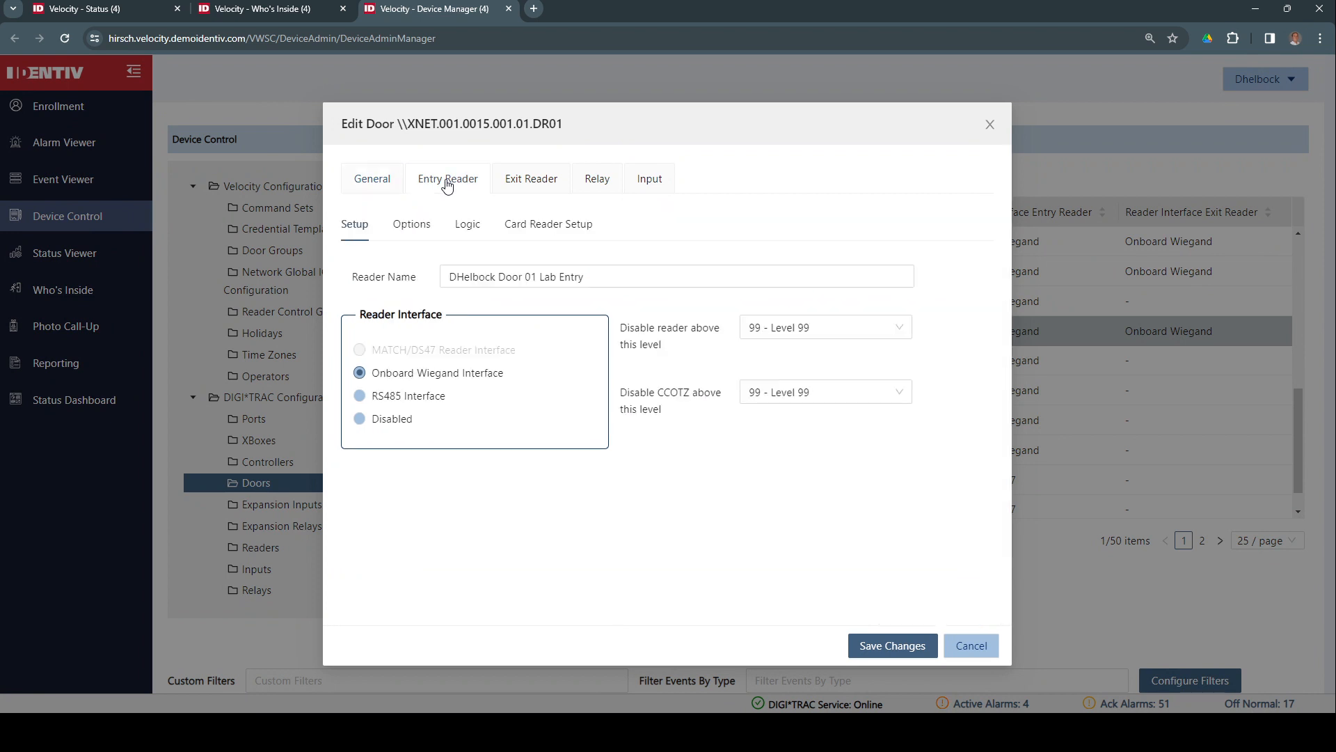
click(457, 232)
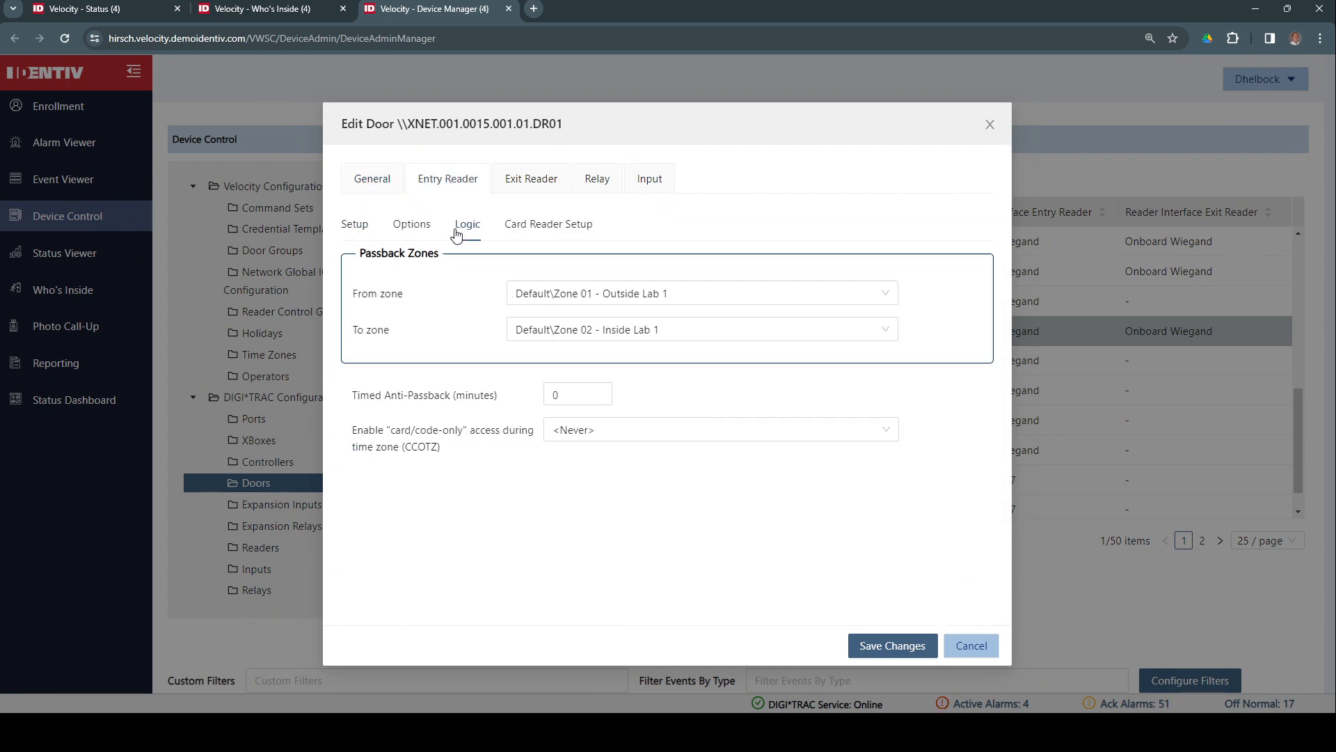
click(893, 297)
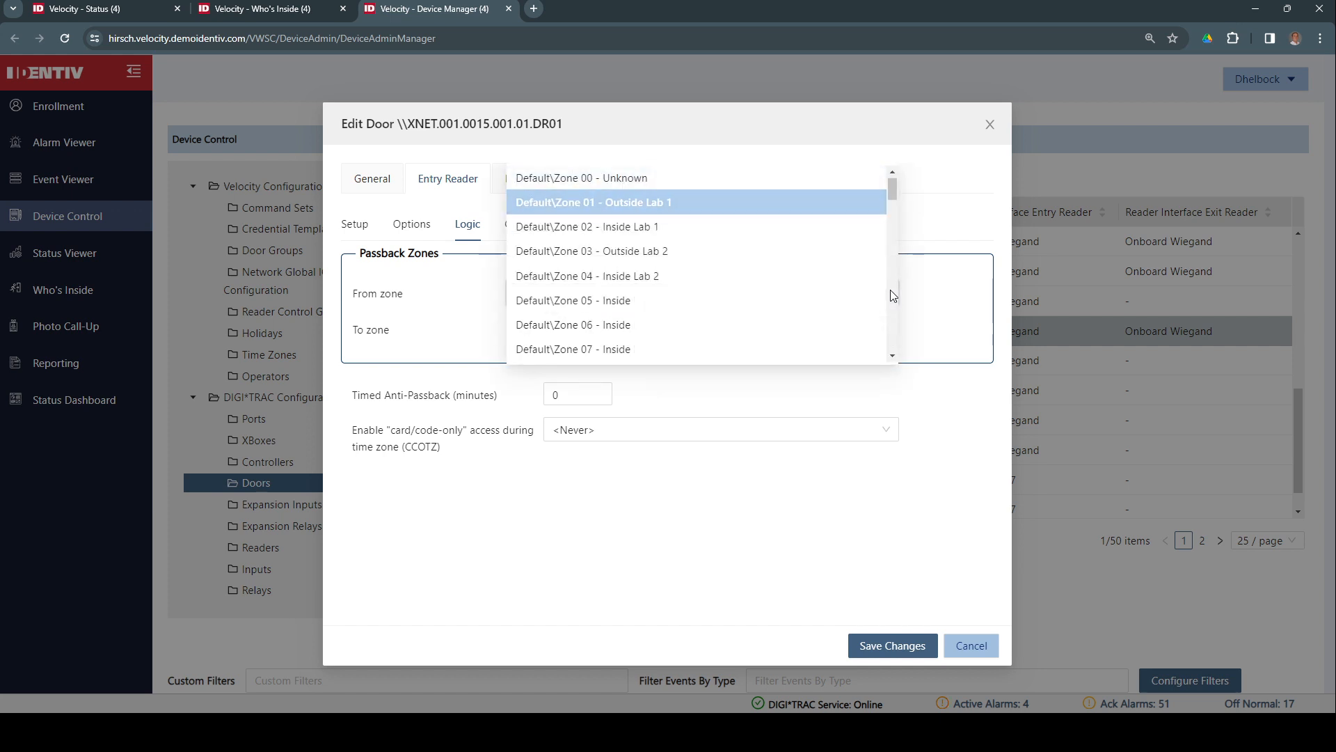
click(603, 257)
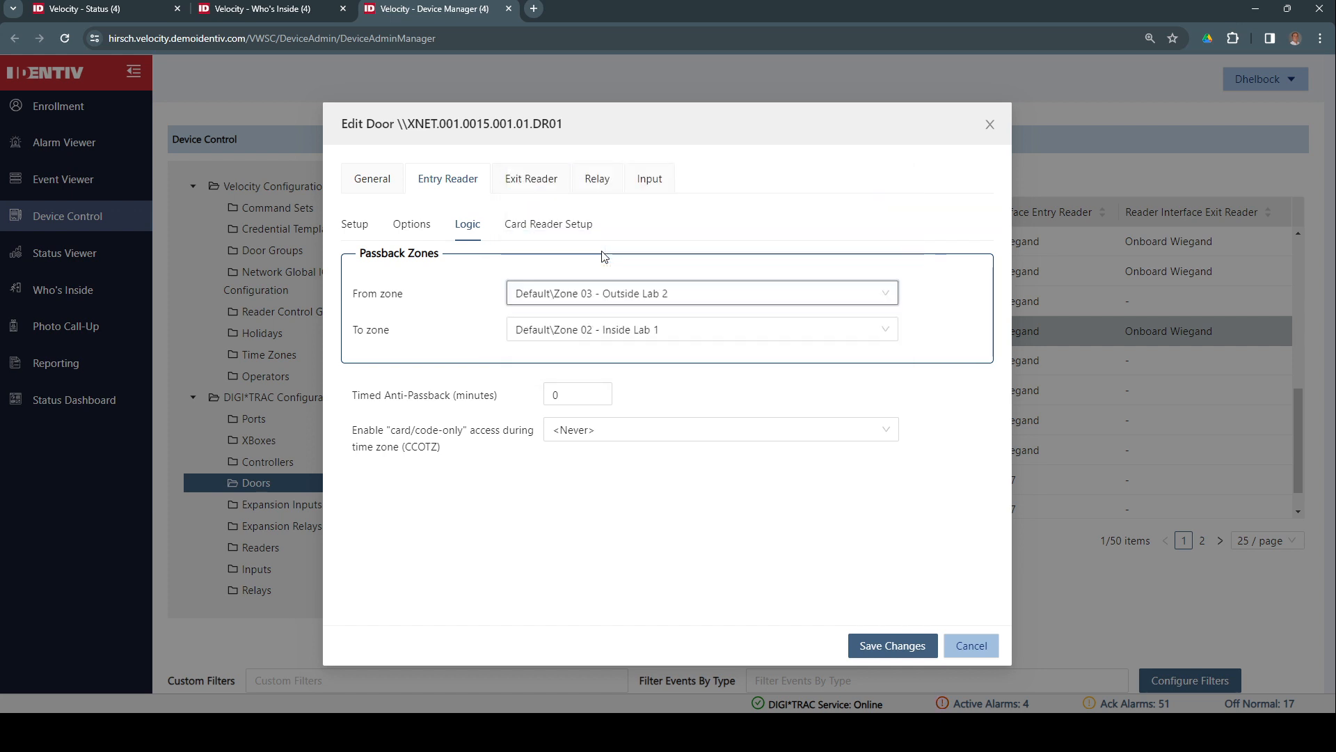
click(610, 332)
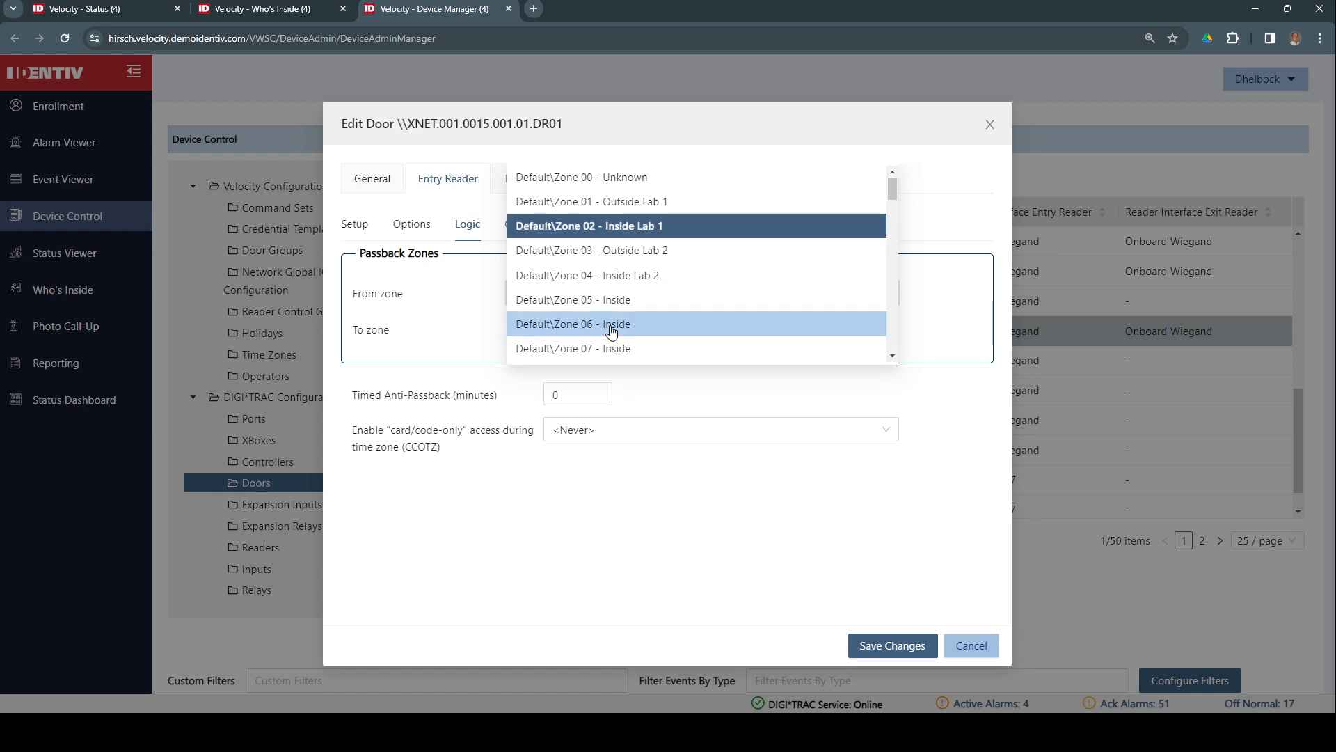
click(639, 276)
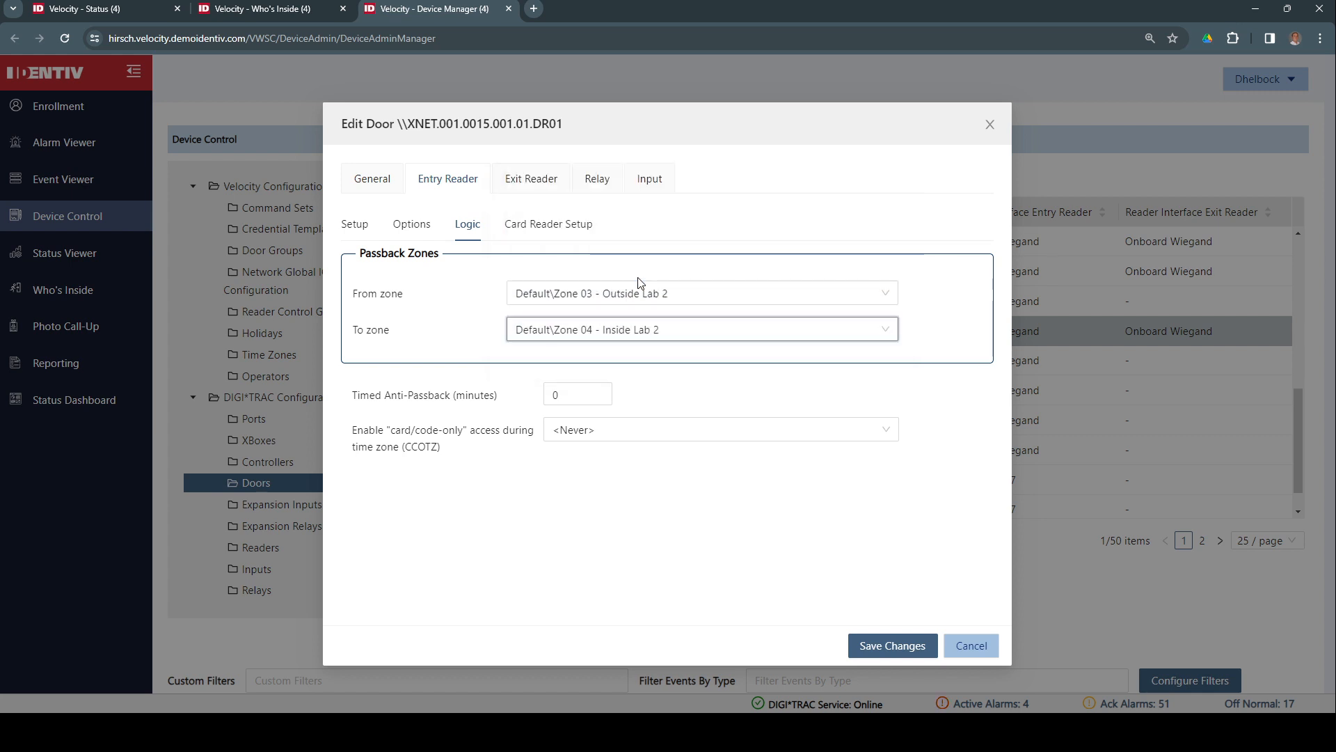
Set the exit reader's passback from Zone 04 - Inside Lab 2 to Zone 03 - Outside Lab 2, and save
click(533, 186)
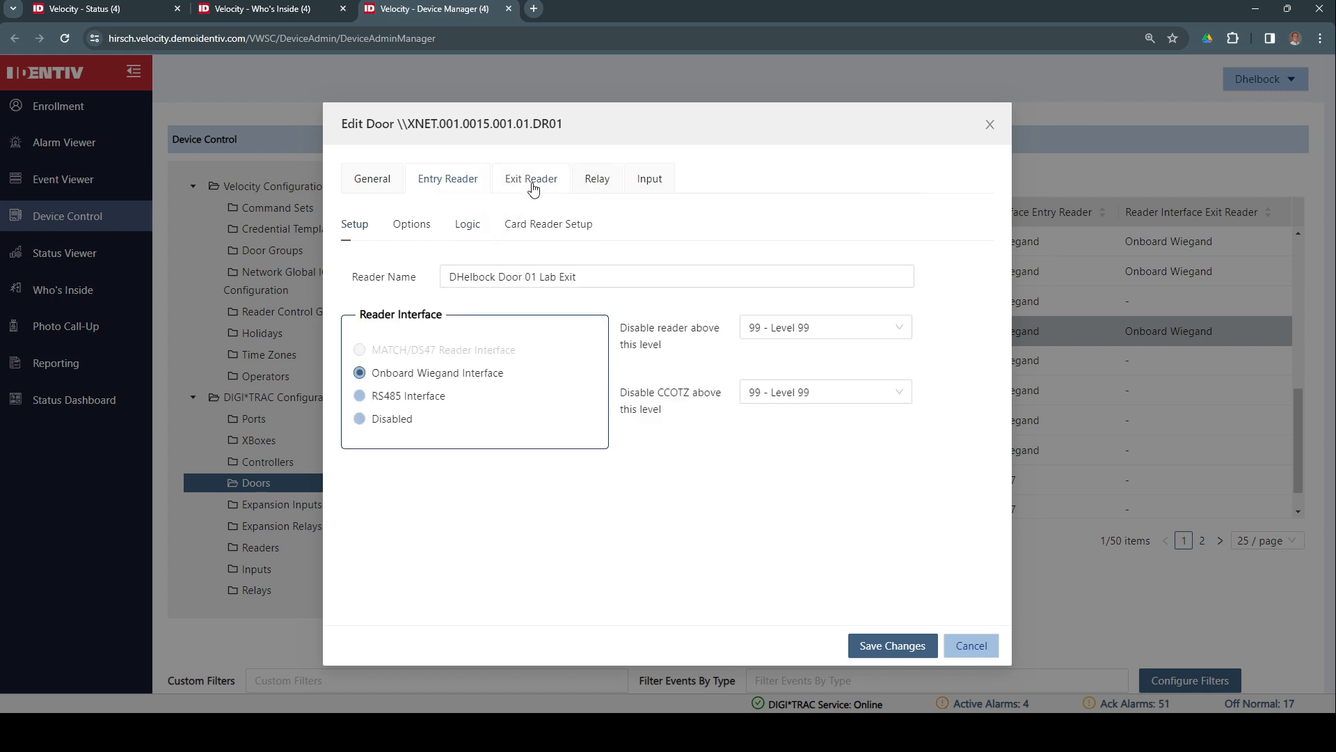
click(468, 226)
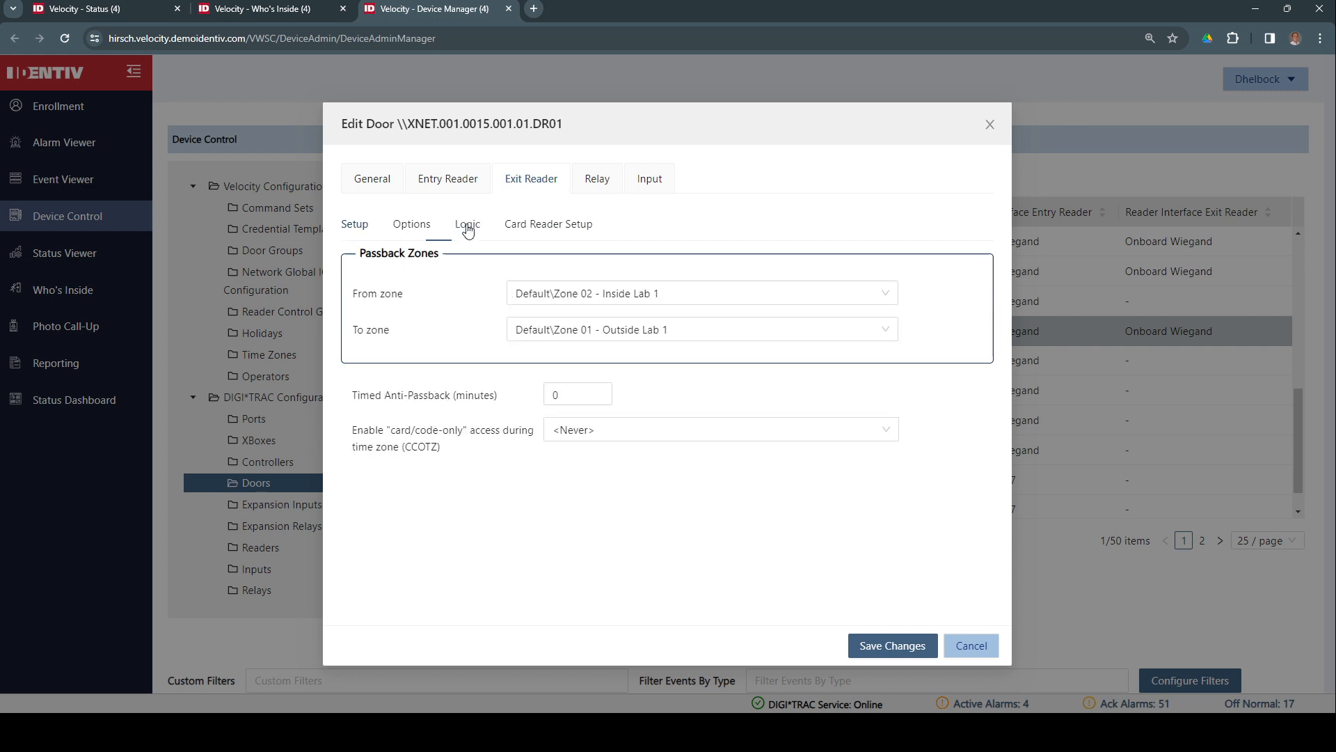
click(623, 297)
click(630, 279)
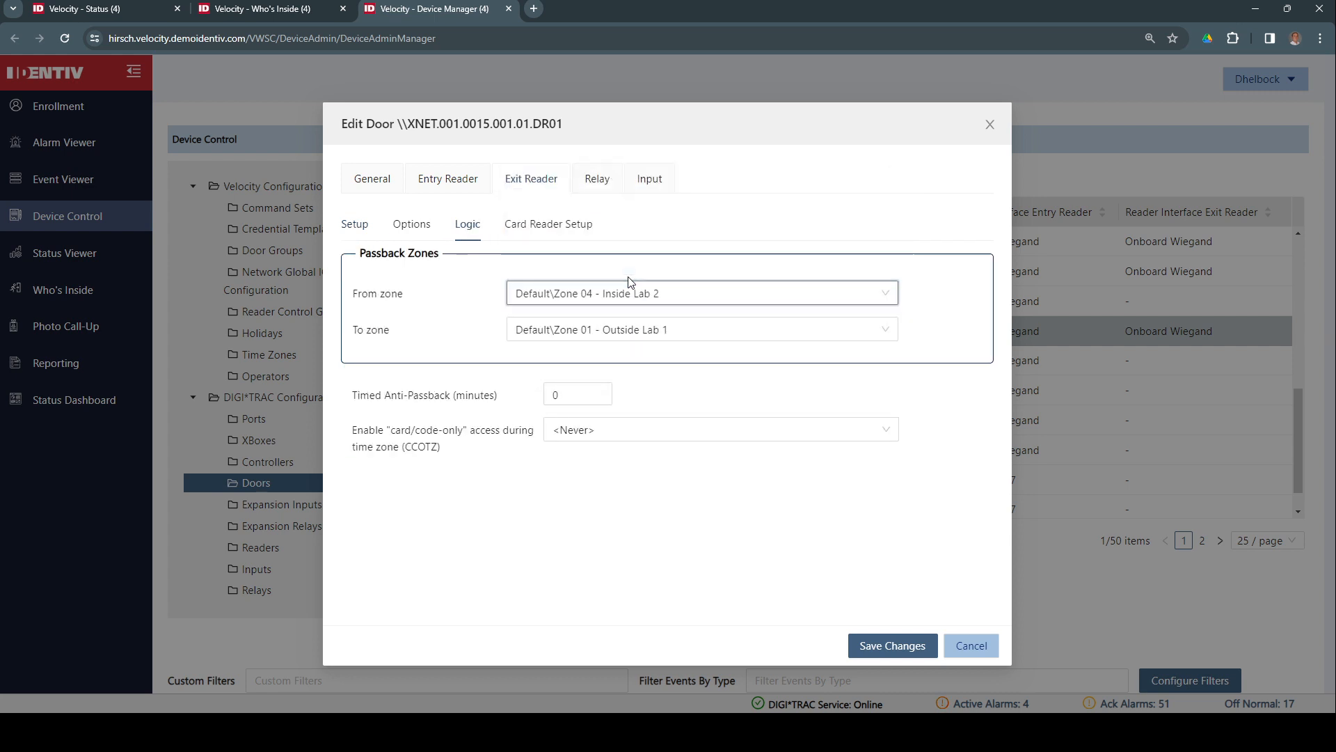
click(650, 332)
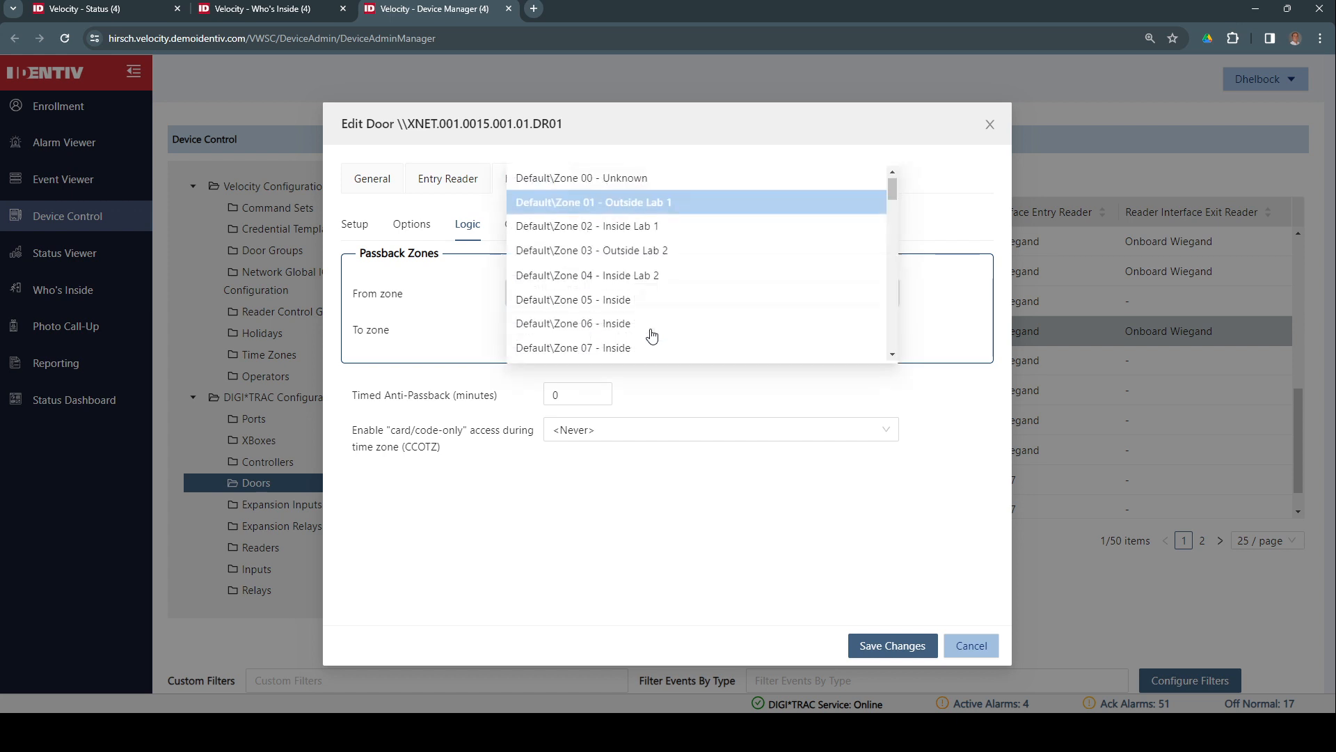
click(646, 252)
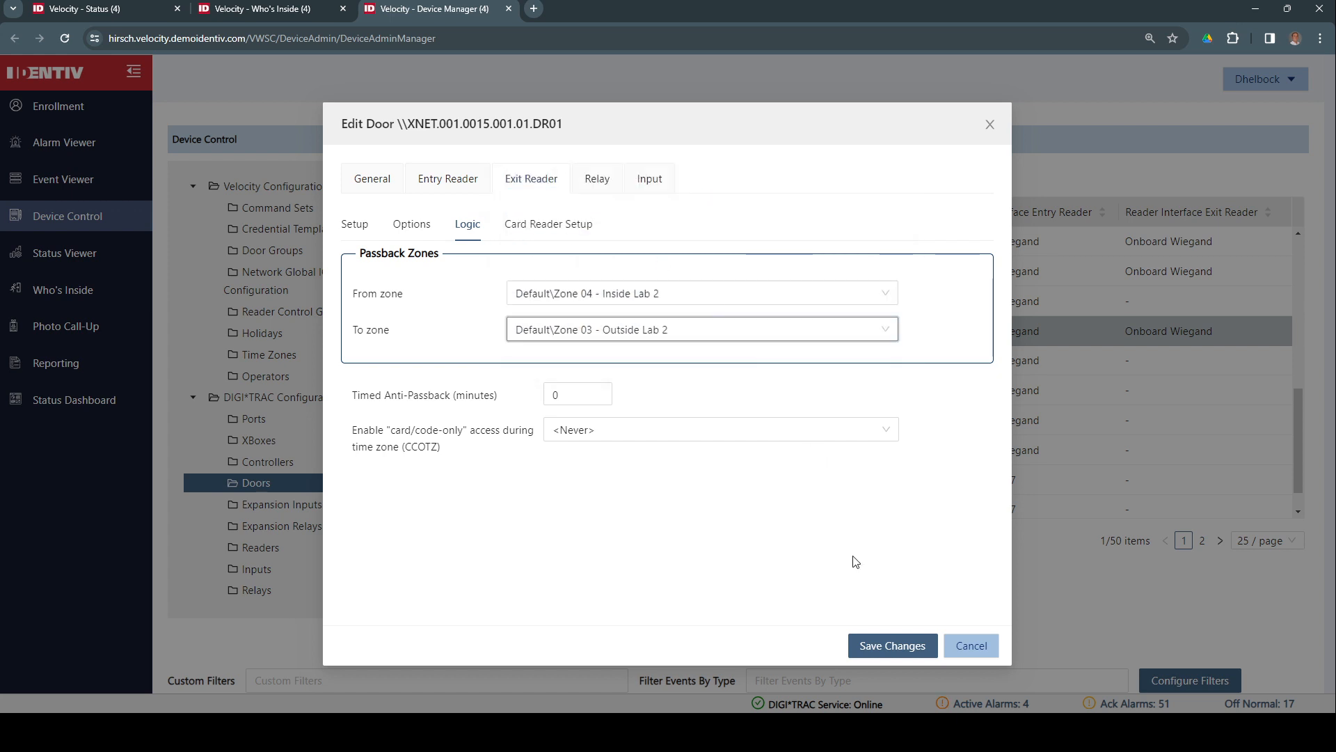
click(898, 646)
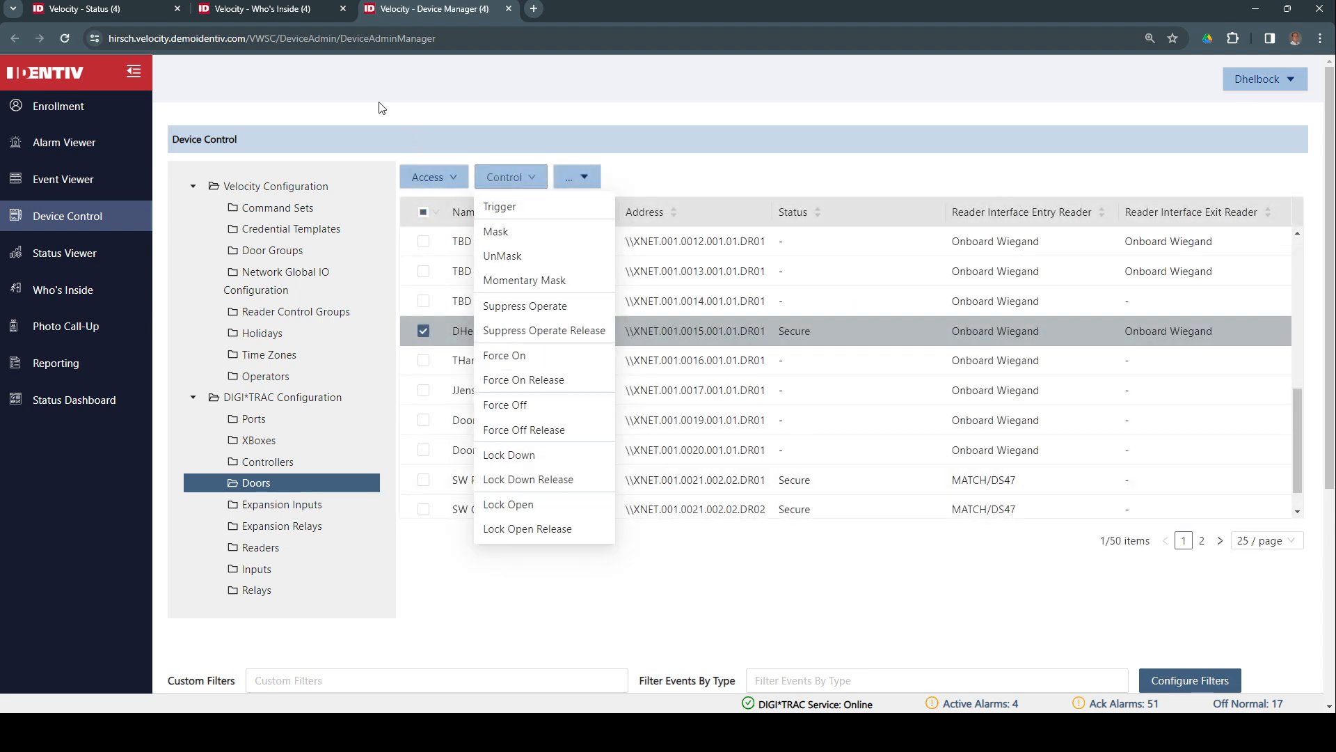
In Who's Inside, forgive the last credential in Zone 02 - Inside Lab 1
click(274, 10)
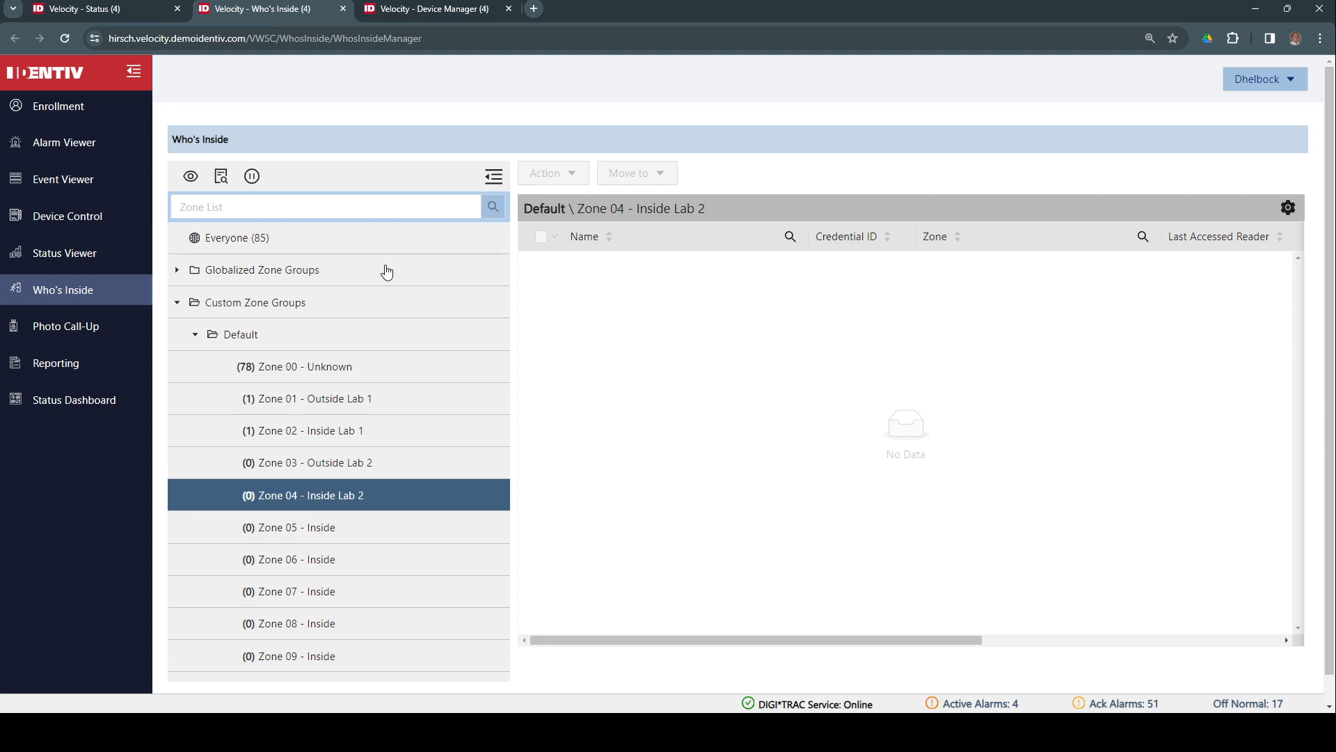
click(333, 433)
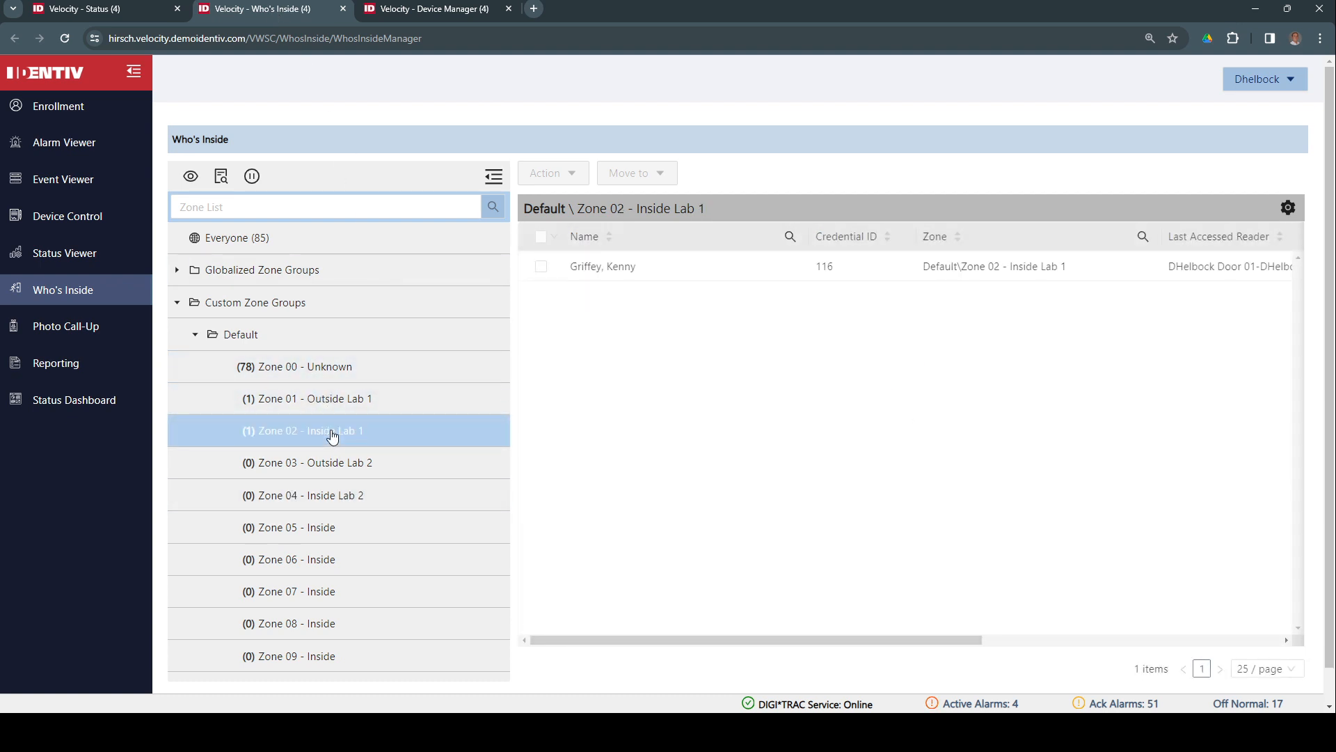
click(542, 268)
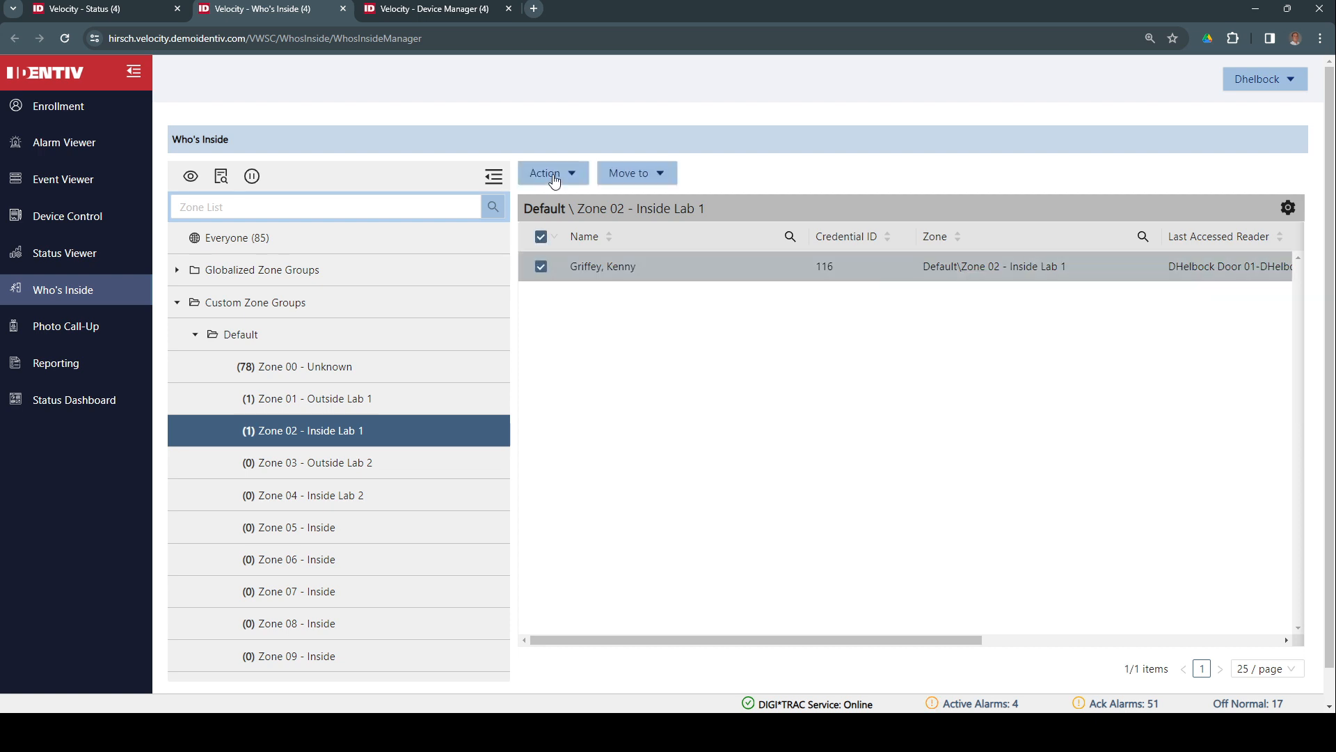
click(551, 173)
click(562, 204)
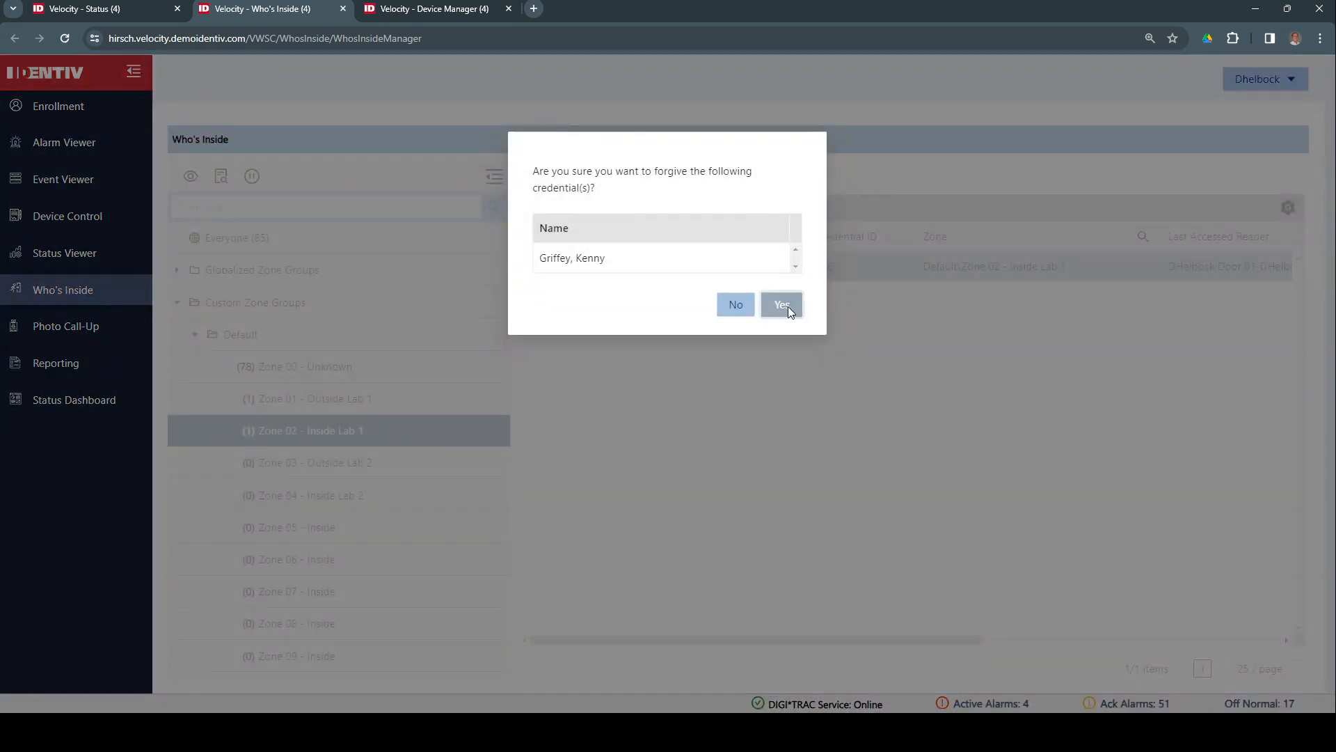
click(788, 306)
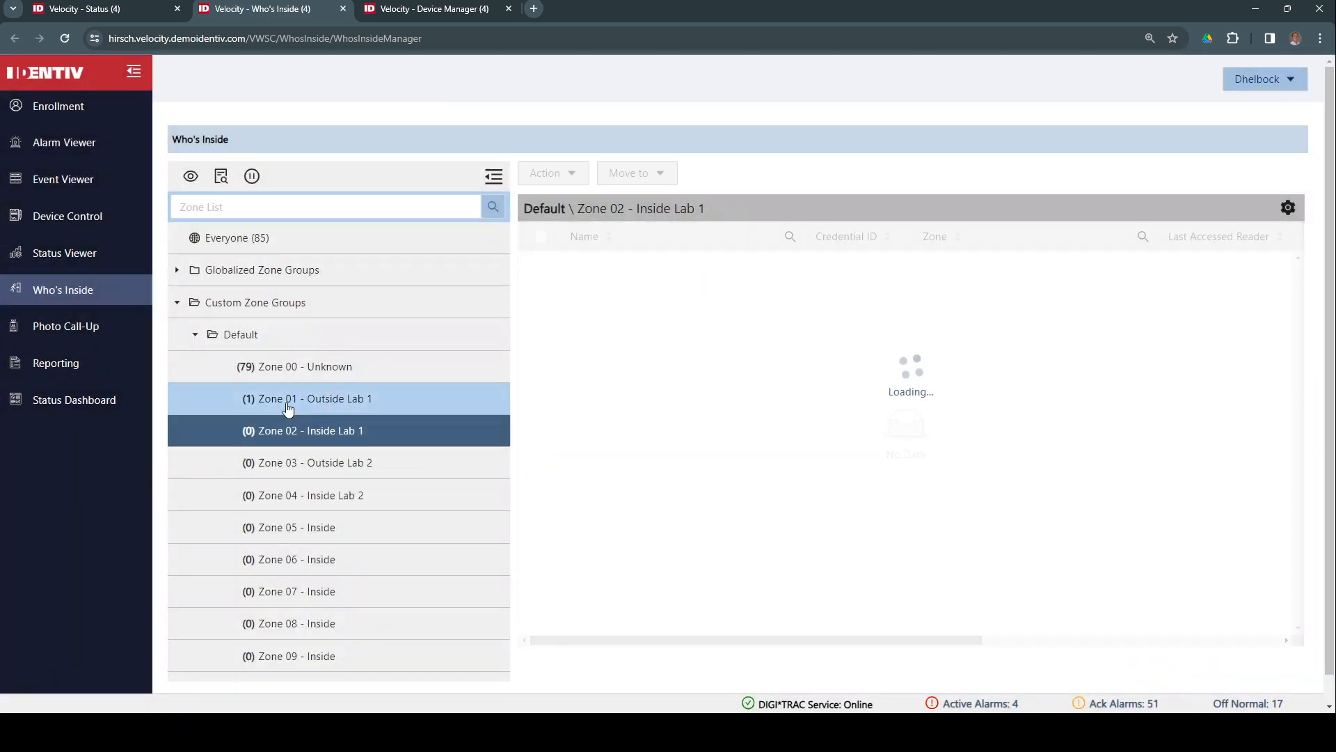
Forgive the credential of the single occupant listed in Zone 01 - Outside Lab 1
click(288, 404)
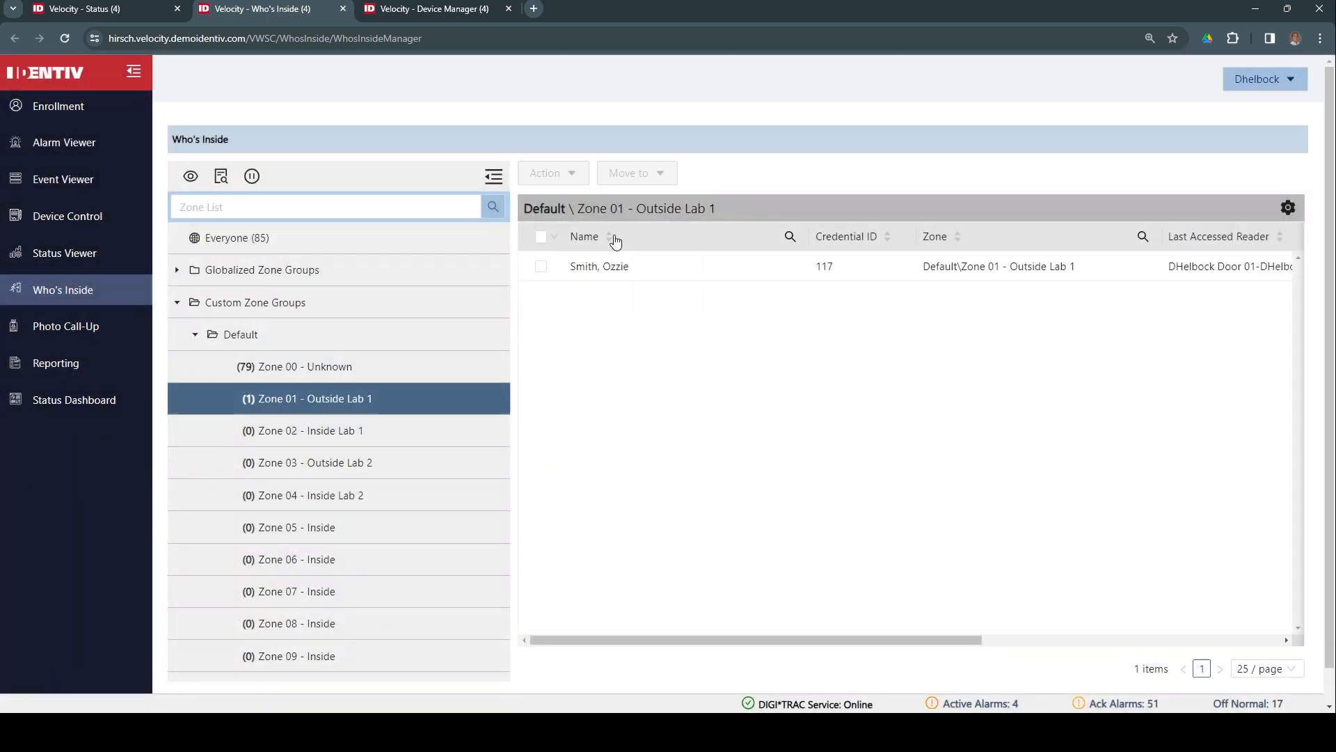
click(541, 267)
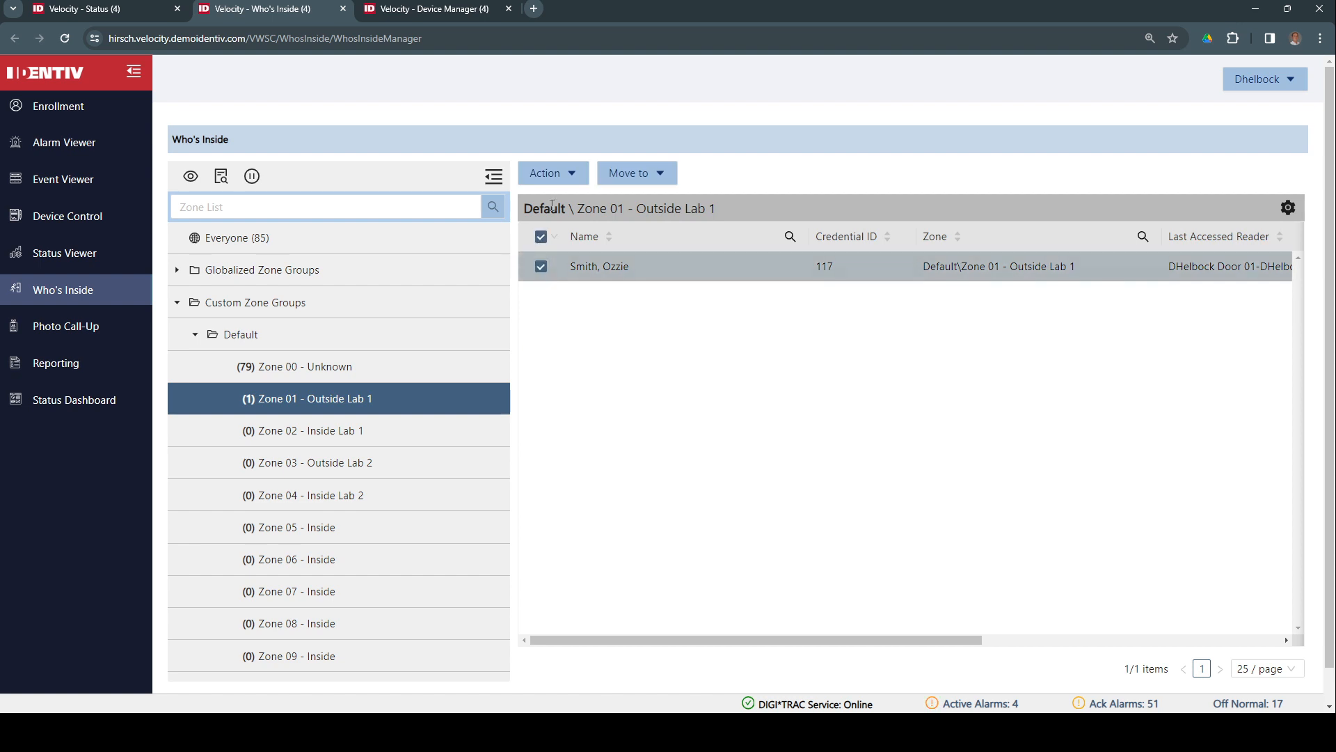
click(559, 173)
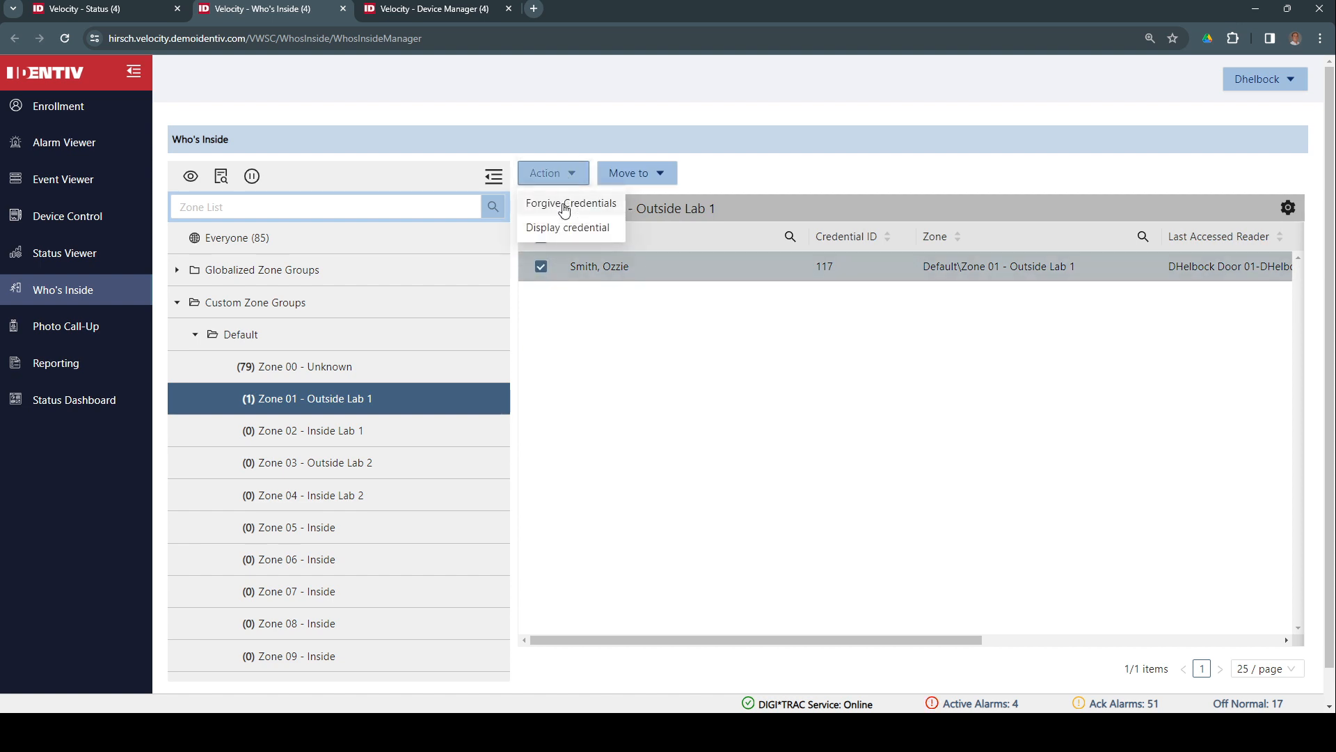
click(565, 205)
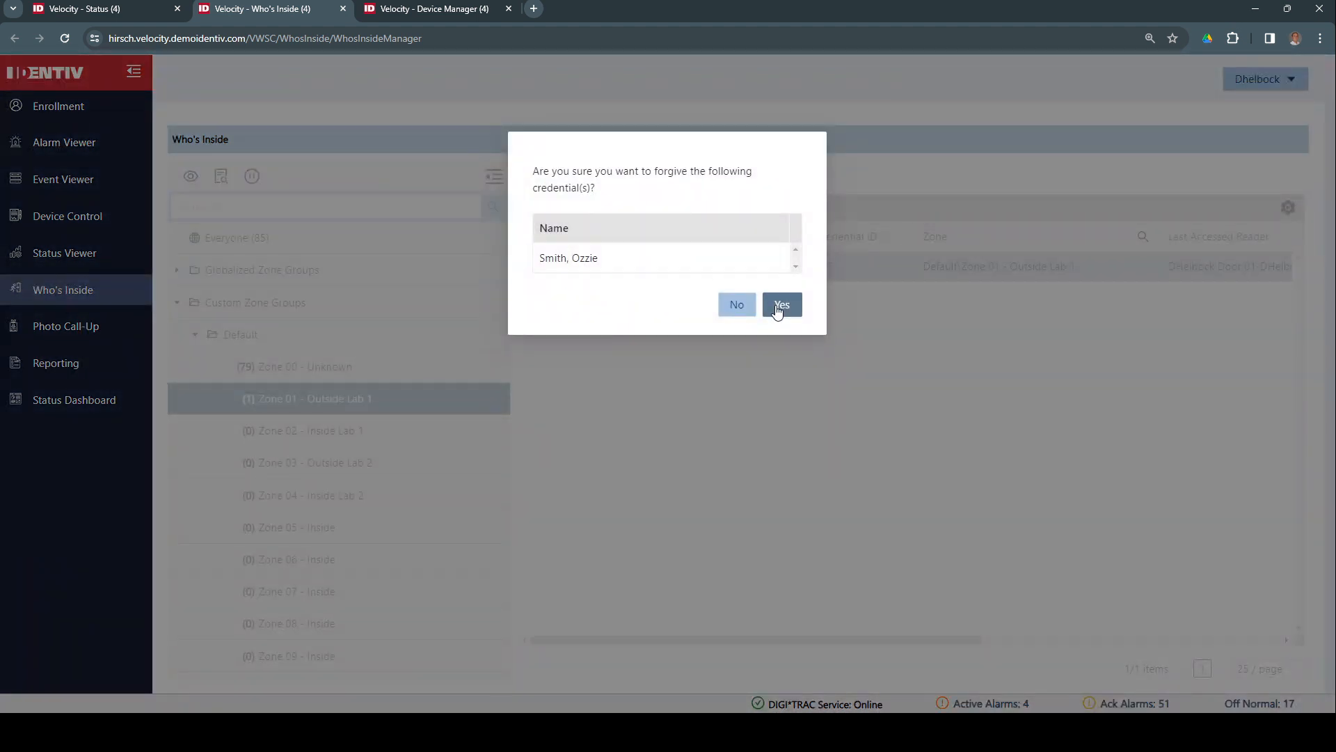
click(780, 310)
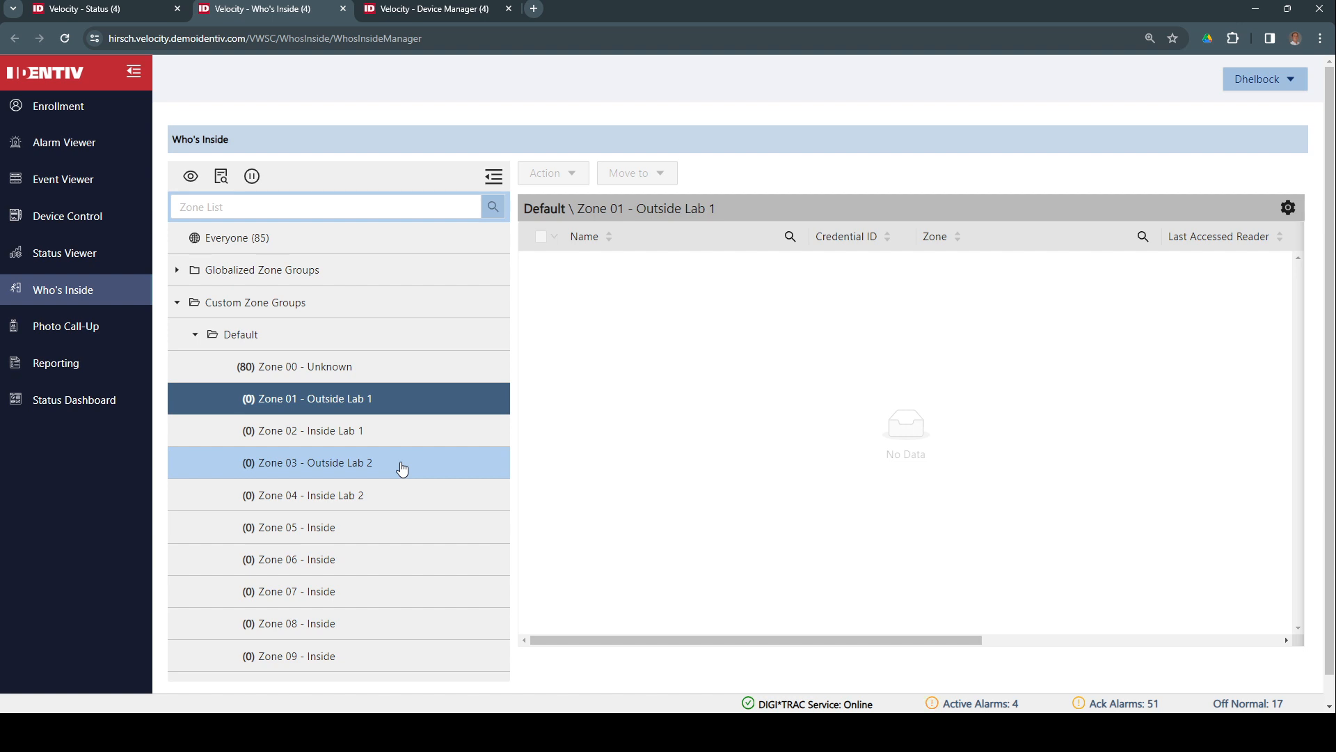
click(340, 503)
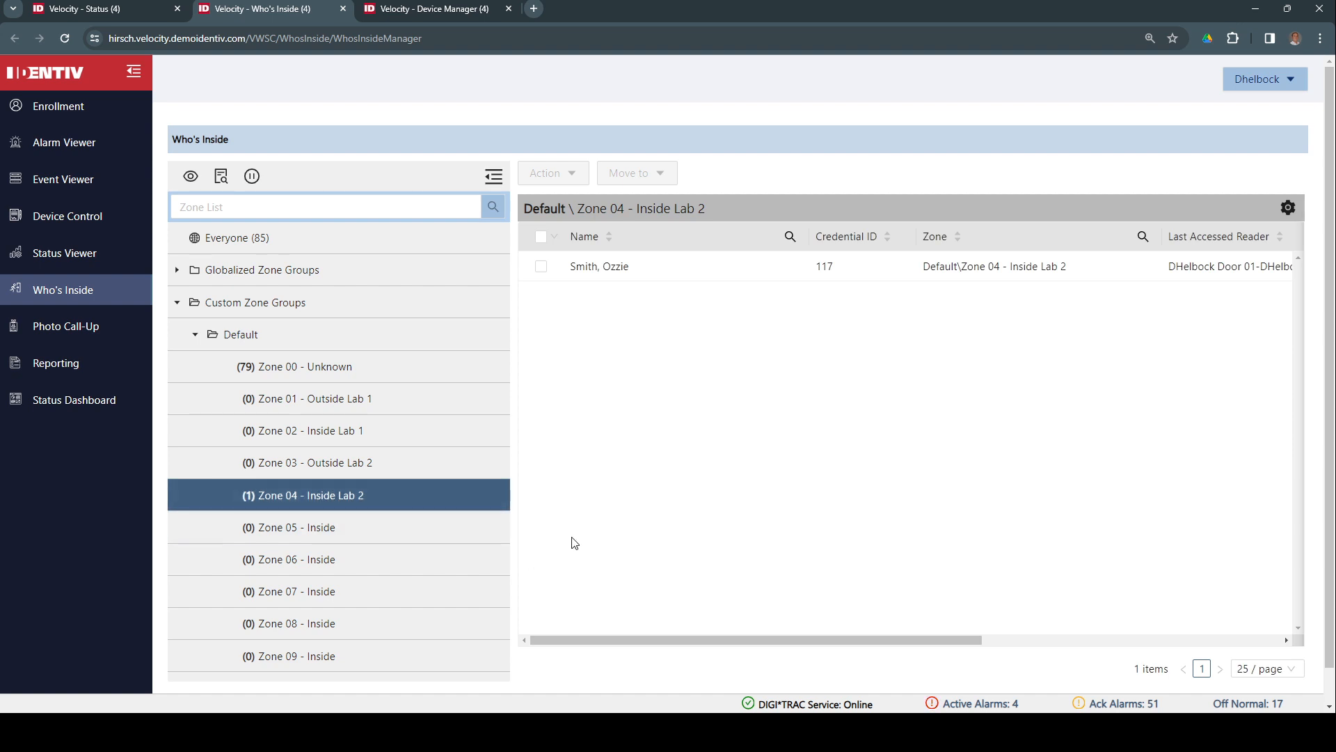